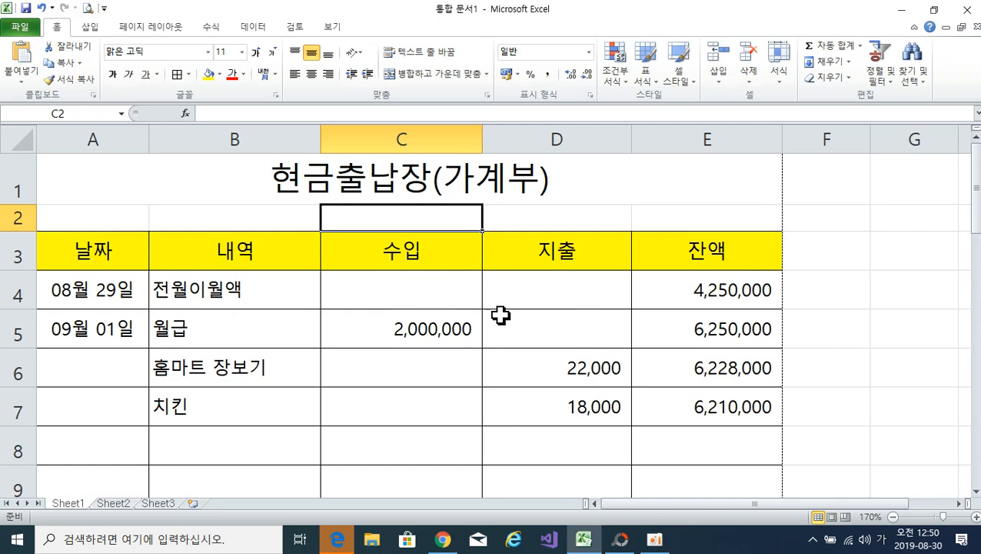
# Leave the finished sample ledger, start a new blank Excel workbook, and set its worksheet zoom to 160%.
pyautogui.click(678, 334)
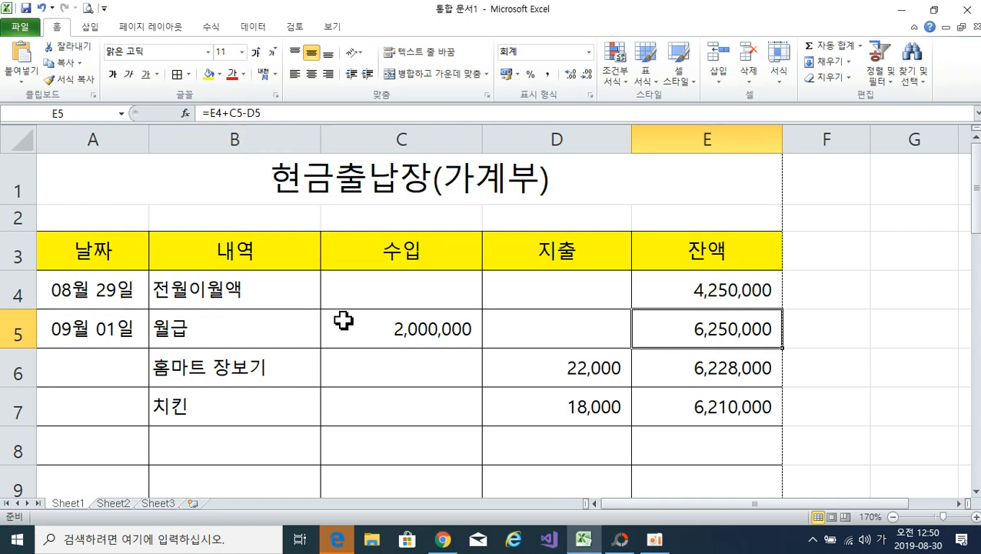
pyautogui.click(903, 12)
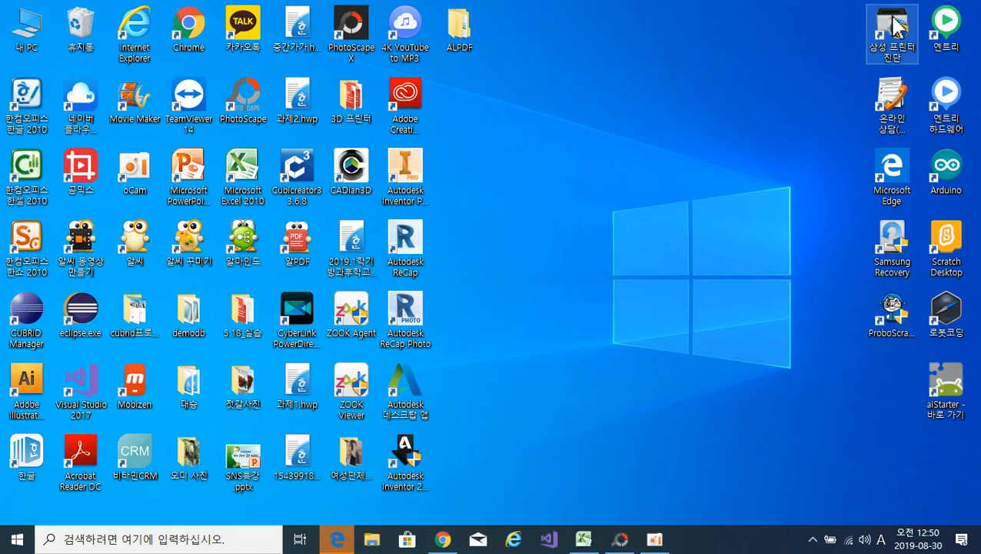
pyautogui.doubleClick(243, 170)
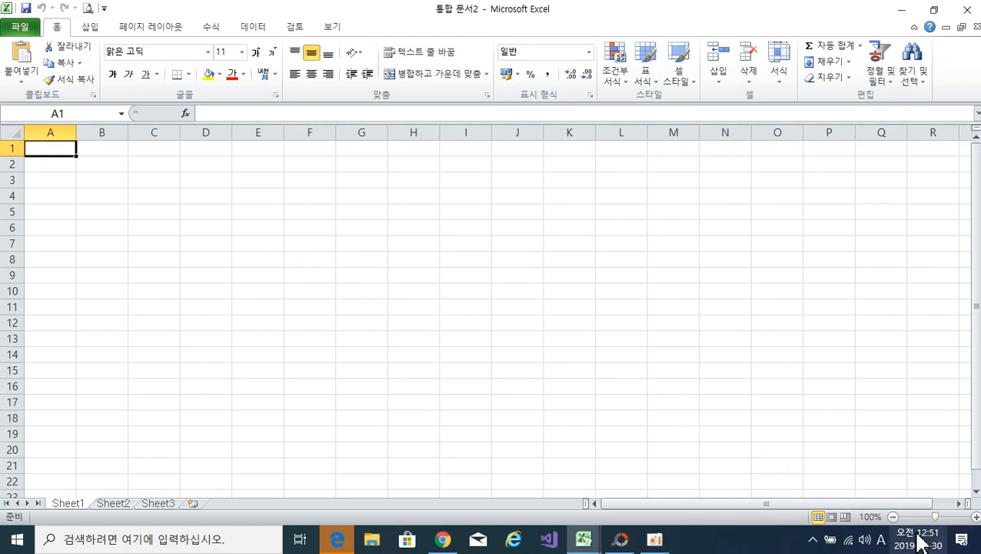
pyautogui.click(976, 517)
pyautogui.click(976, 517)
pyautogui.click(976, 517)
pyautogui.click(976, 516)
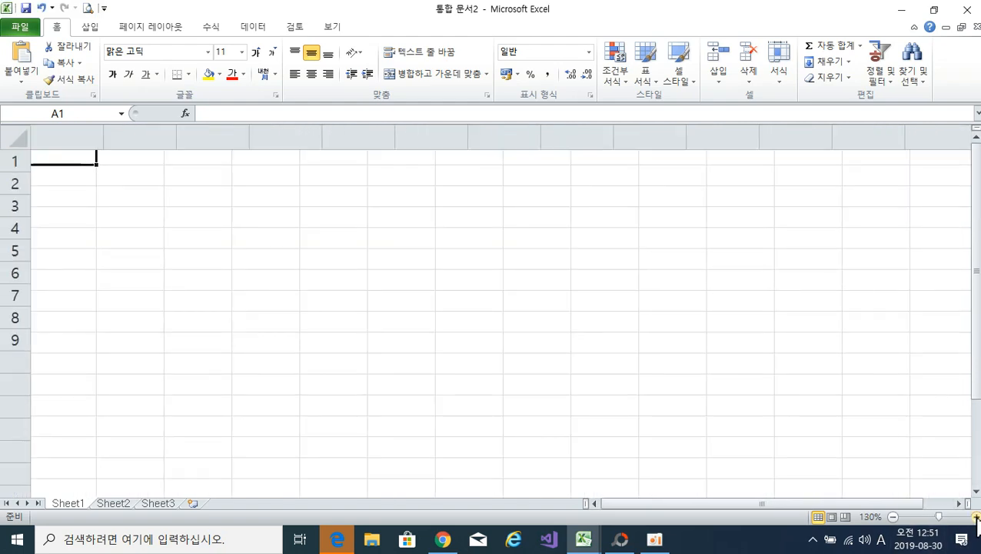
pyautogui.click(976, 517)
pyautogui.click(976, 517)
pyautogui.click(976, 517)
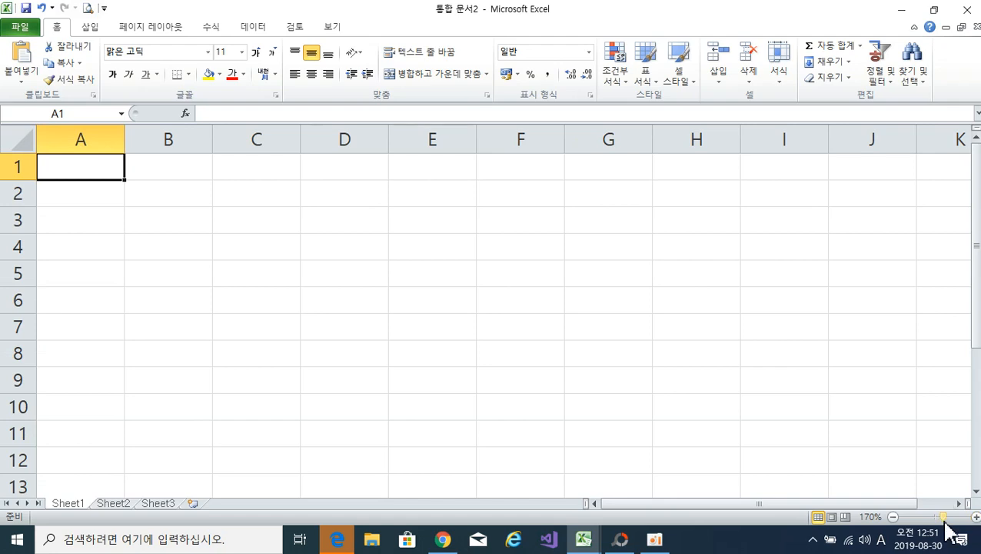
pyautogui.click(893, 517)
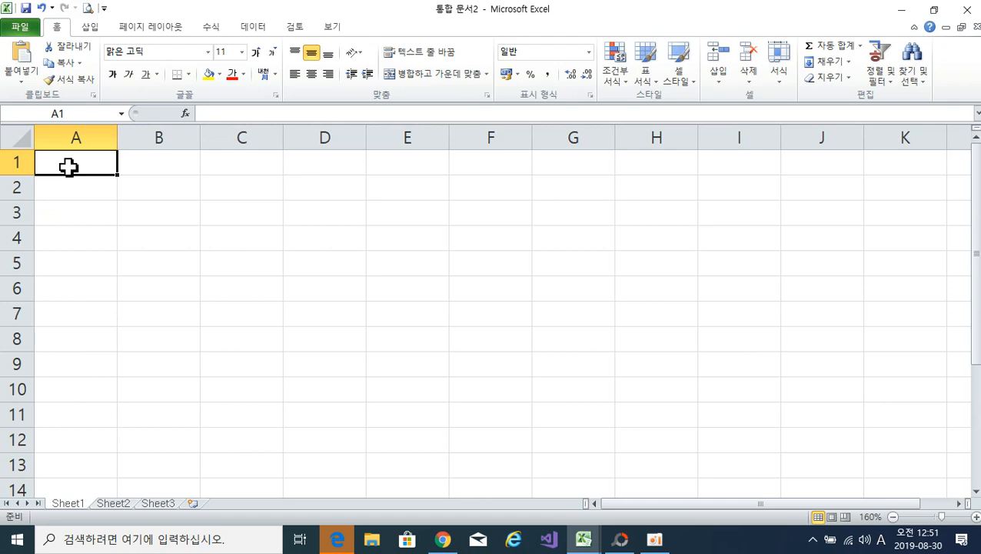
# Enter the title 현금출납장(가계부) in cell A1.
pyautogui.write('gu')
pyautogui.press('BackSpace')
pyautogui.press('Hangul')
pyautogui.write('현그')
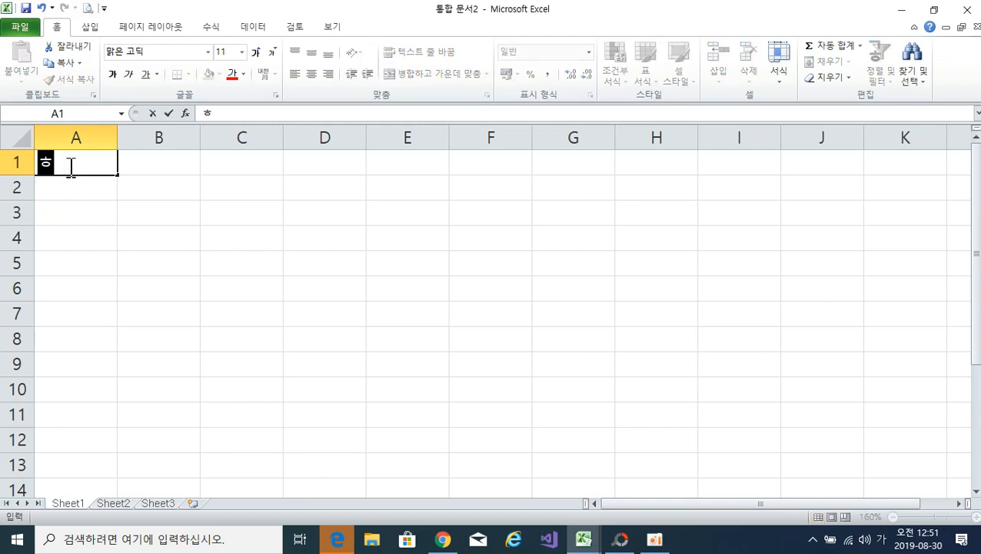
pyautogui.write('출납')
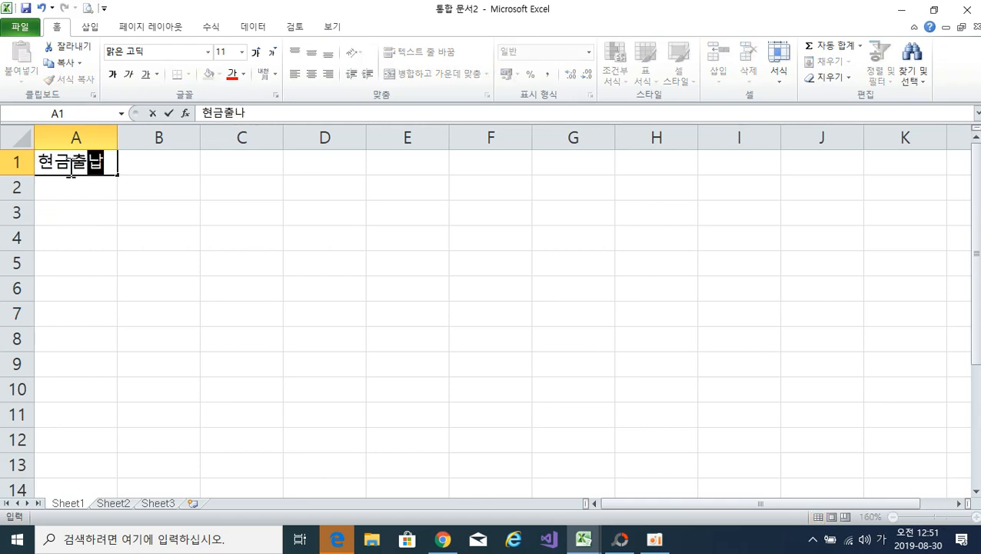
pyautogui.write('장(가계')
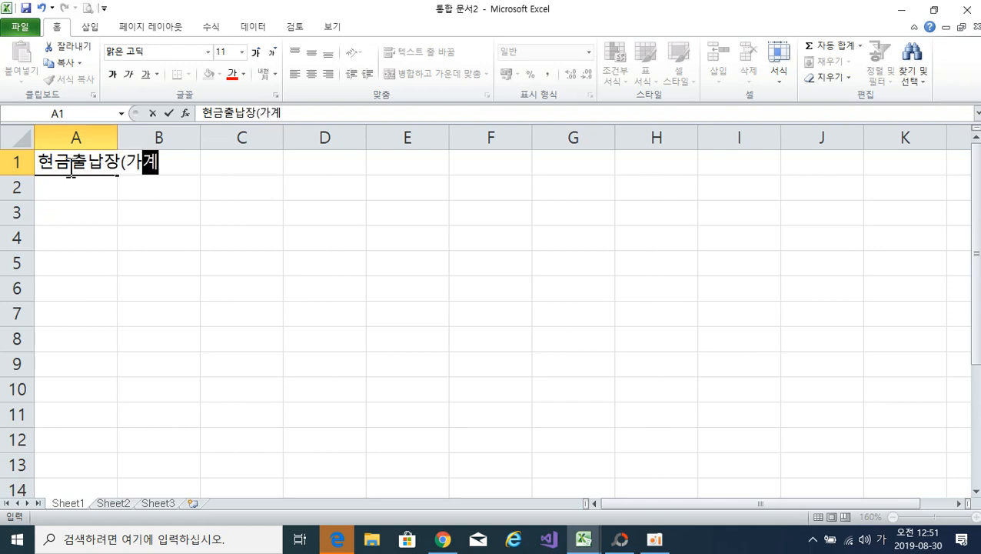
pyautogui.write('부)')
pyautogui.press('Return')
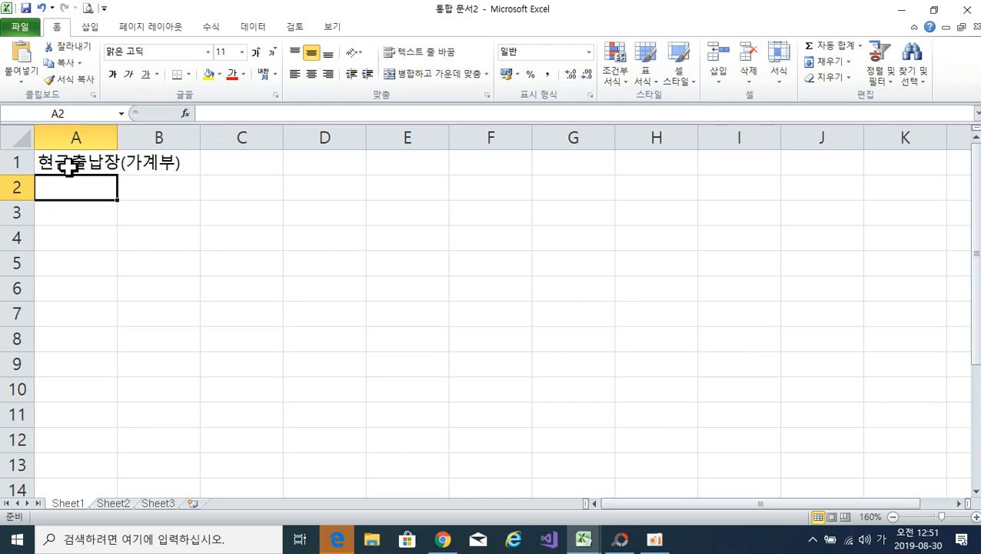
# Enter the column headers 날짜, 내역, 수입, 지출 and 잔액 in cells A3 to E3.
pyautogui.click(68, 216)
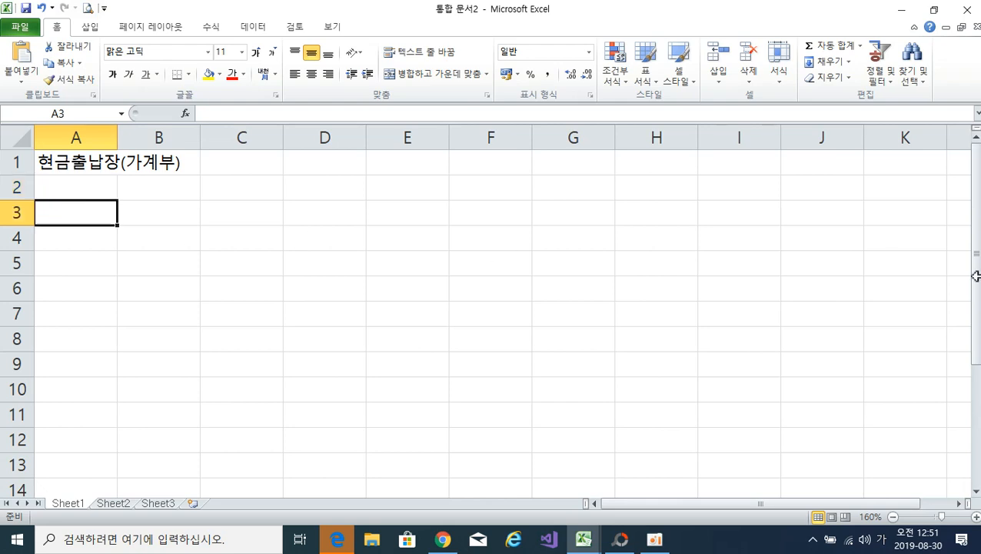
pyautogui.write('날짜')
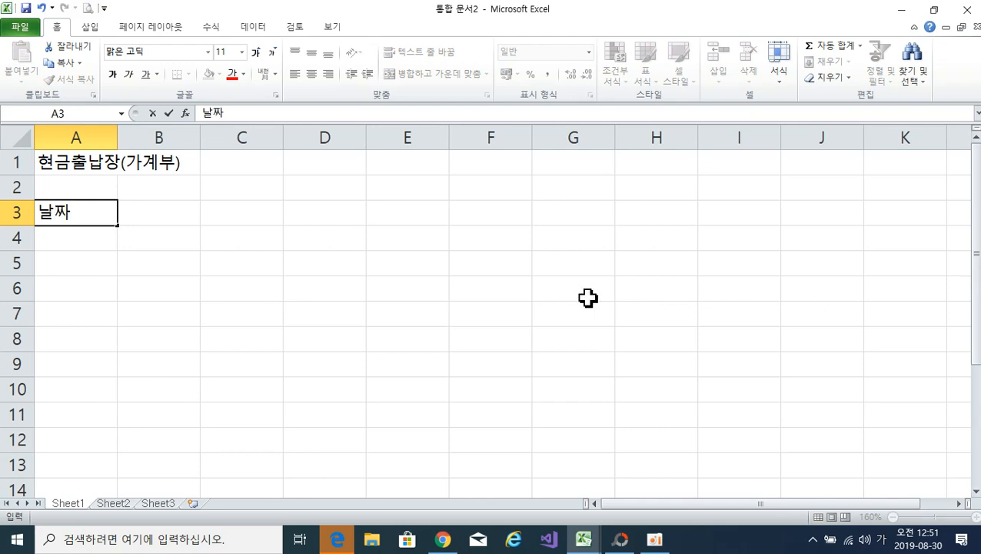
pyautogui.press('Tab')
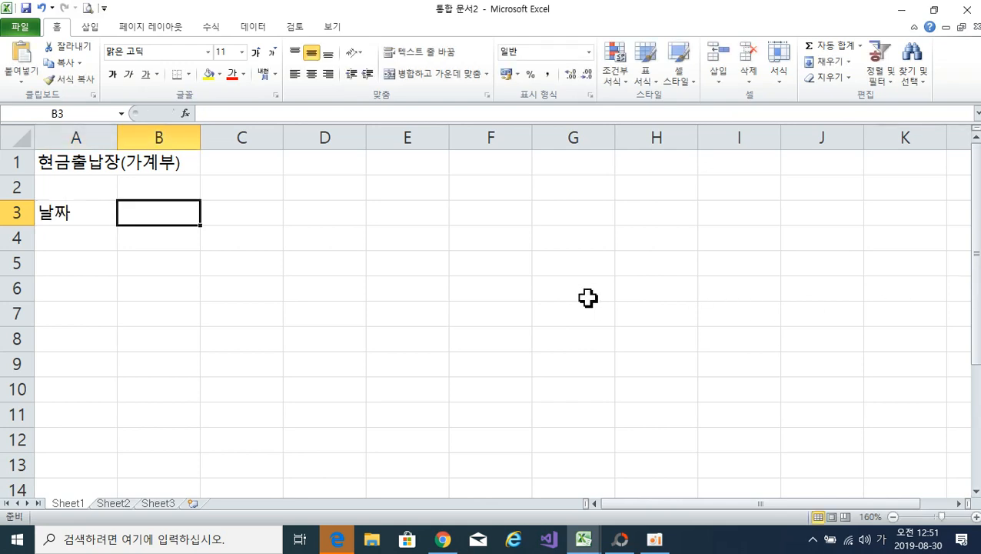
pyautogui.write('내역')
pyautogui.press('Tab')
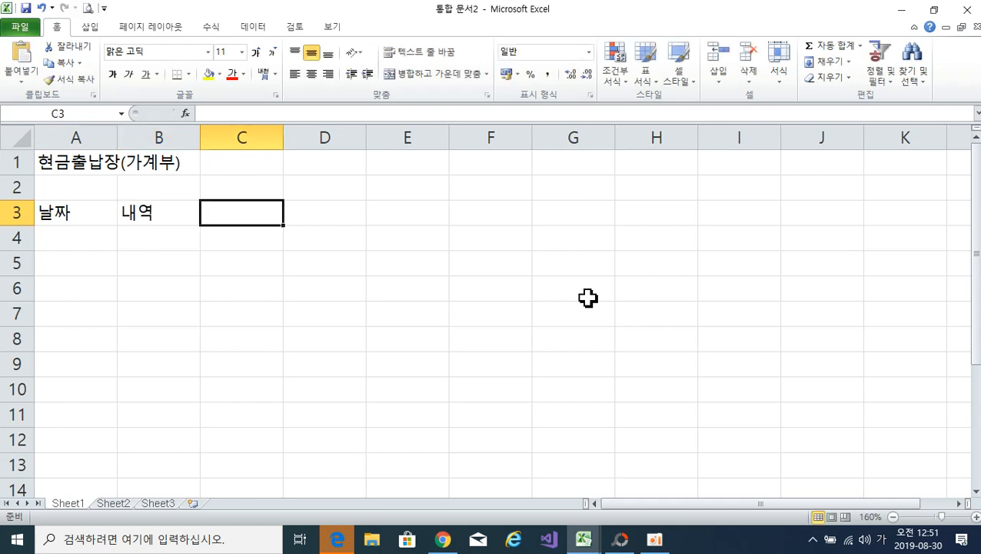
pyautogui.write('수이')
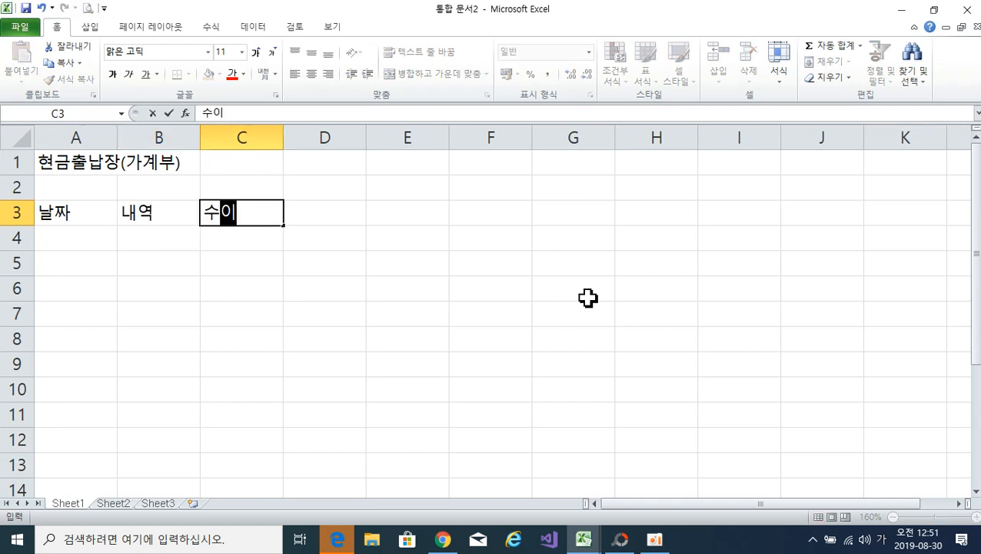
pyautogui.press('Tab')
pyautogui.write('지출')
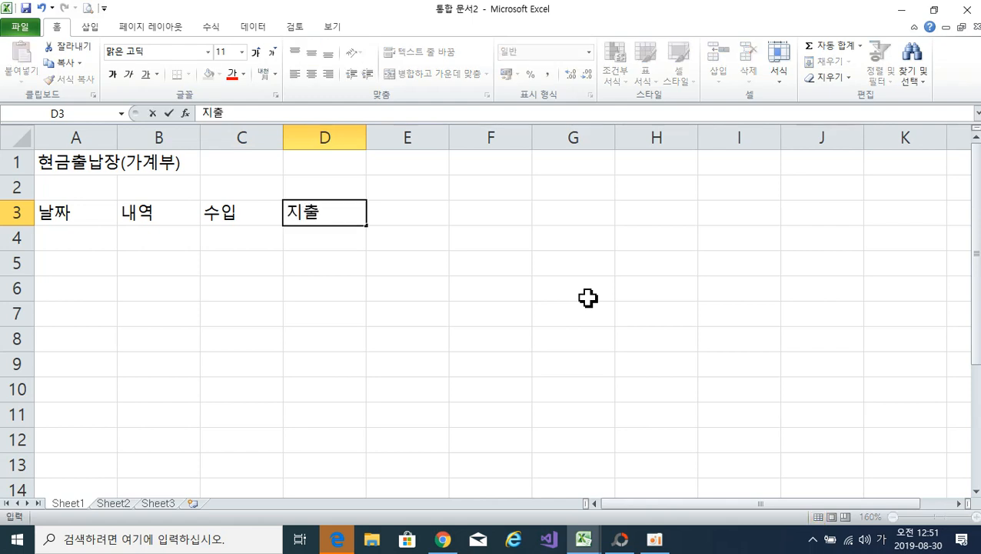
pyautogui.press('Tab')
pyautogui.write('잔액')
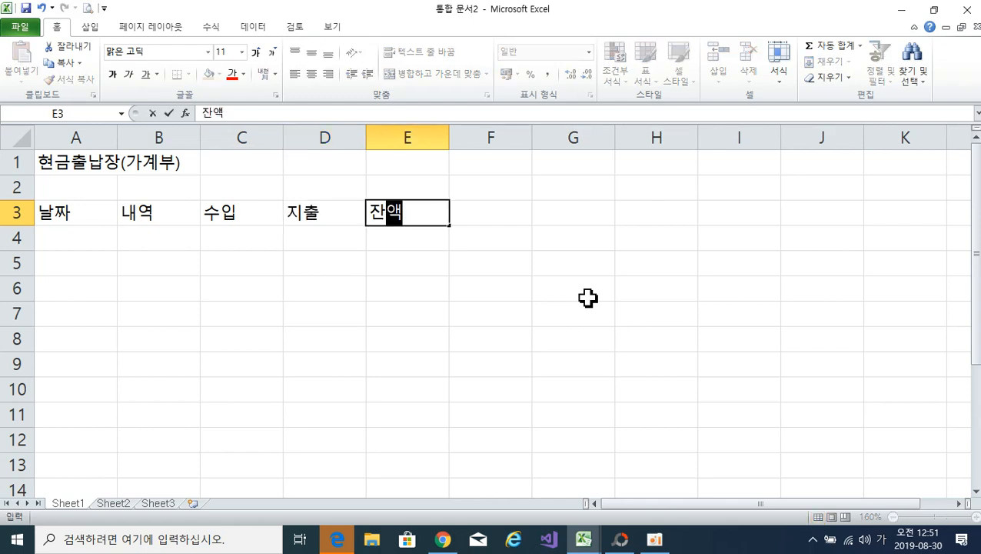
pyautogui.press('Down')
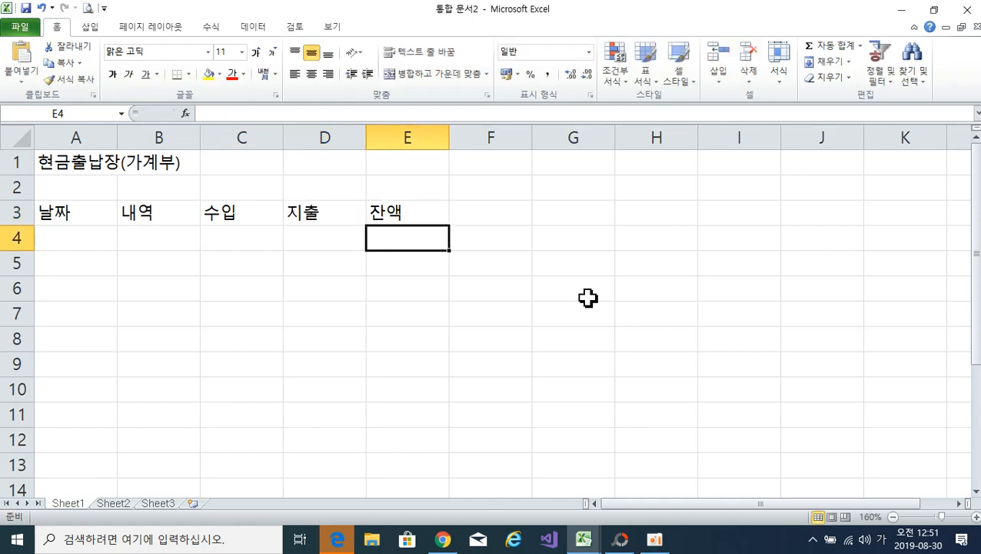
# Review the row 3 headers one by one, from 날짜 in A3 to 잔액 in E3.
pyautogui.click(59, 219)
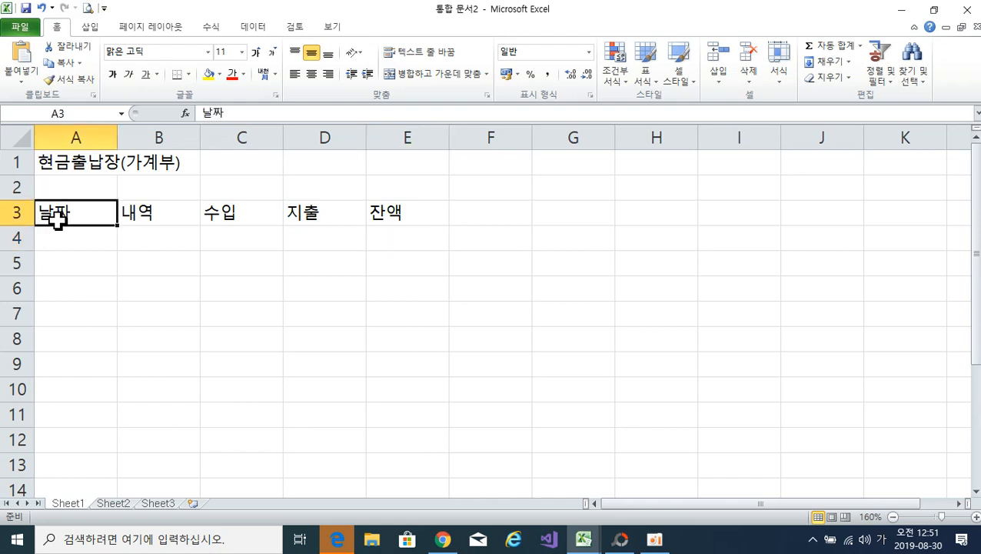
pyautogui.click(149, 221)
pyautogui.click(223, 216)
pyautogui.click(319, 218)
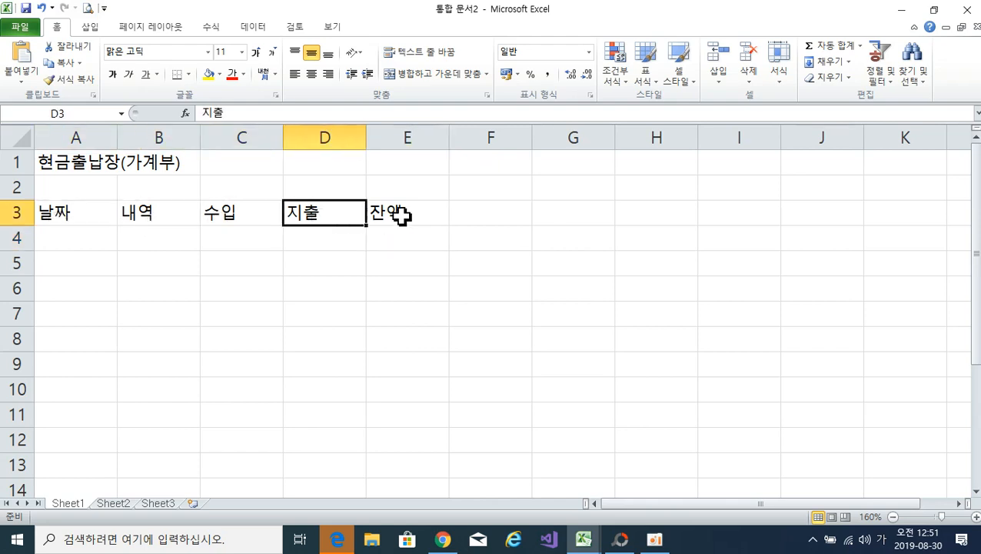
pyautogui.click(399, 214)
pyautogui.click(80, 215)
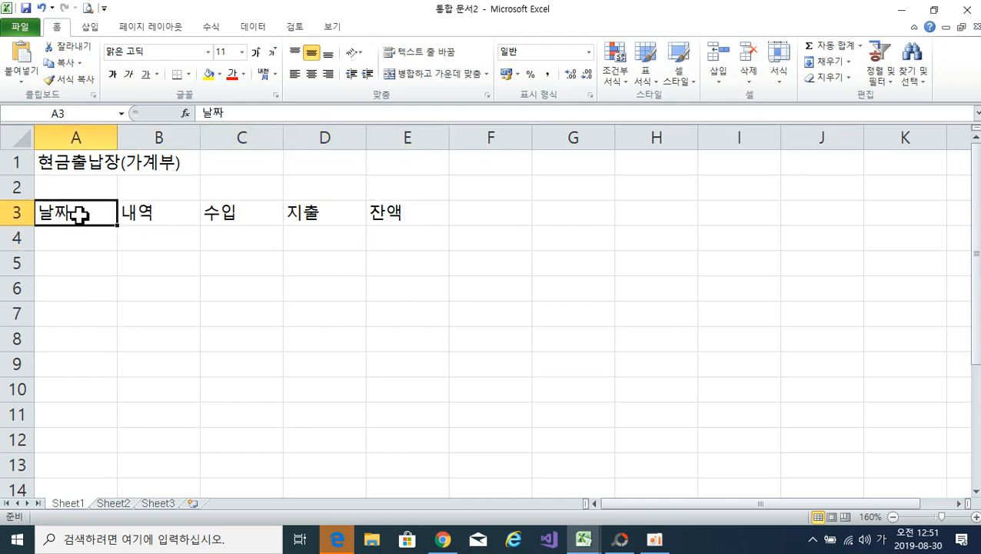
pyautogui.click(160, 215)
pyautogui.click(228, 213)
pyautogui.click(295, 213)
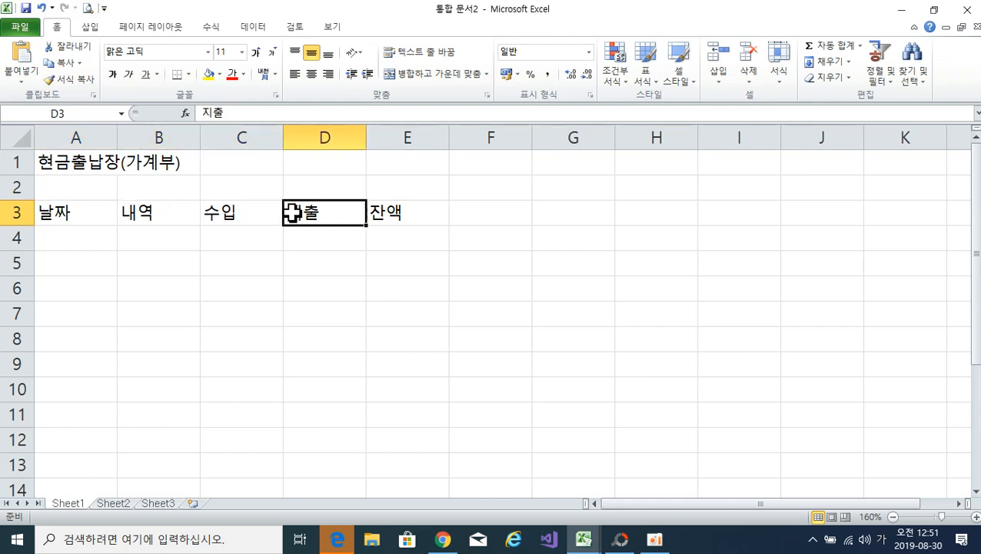
pyautogui.click(406, 213)
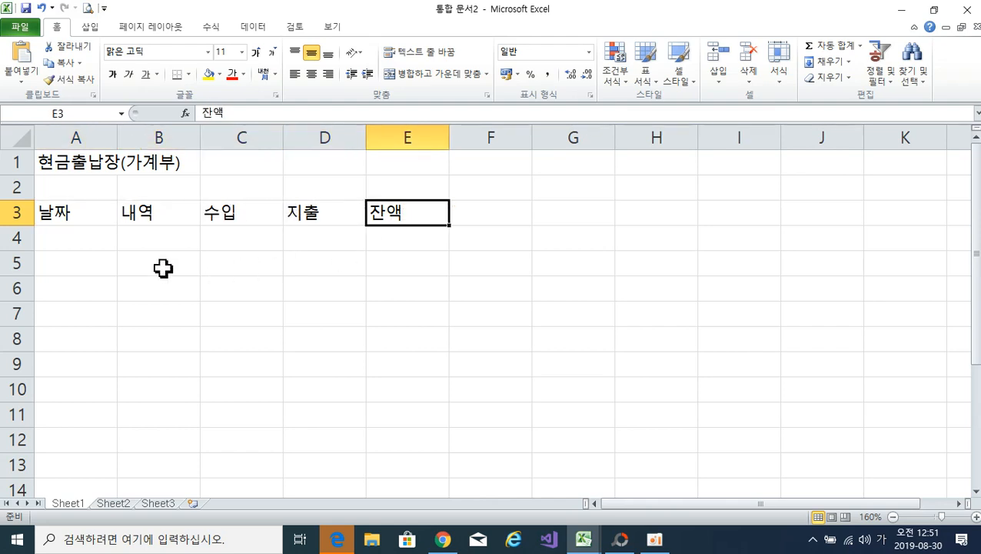
# Fill in the first ledger row with the date 8-29 in A4 and the description 전월이월액 in B4.
pyautogui.click(87, 241)
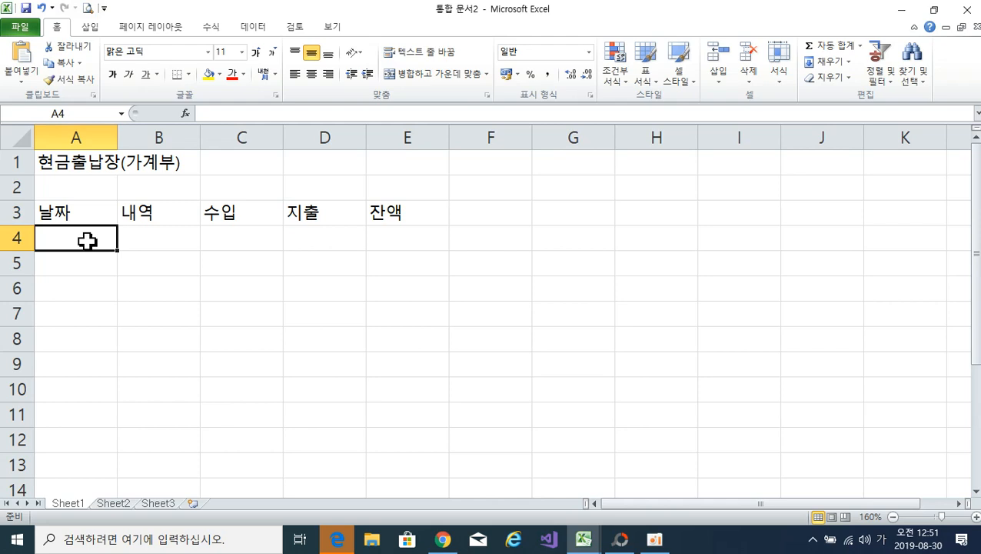
pyautogui.write('8-29')
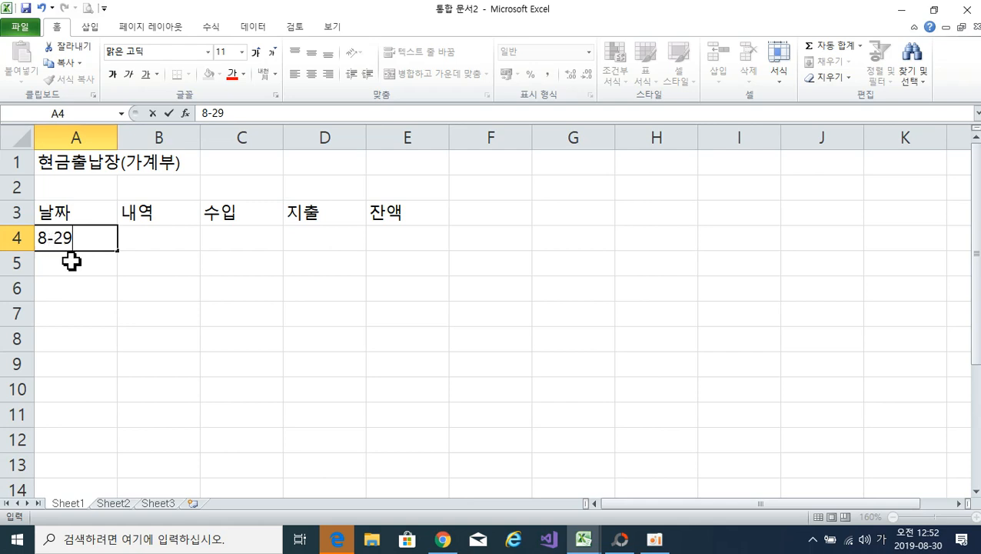
pyautogui.click(70, 262)
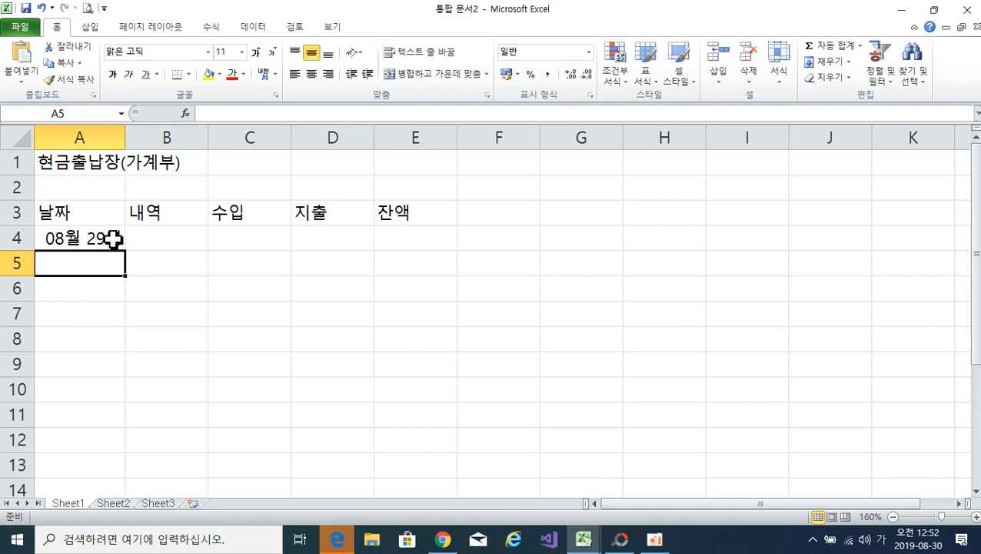
pyautogui.click(184, 242)
pyautogui.write('전월이워')
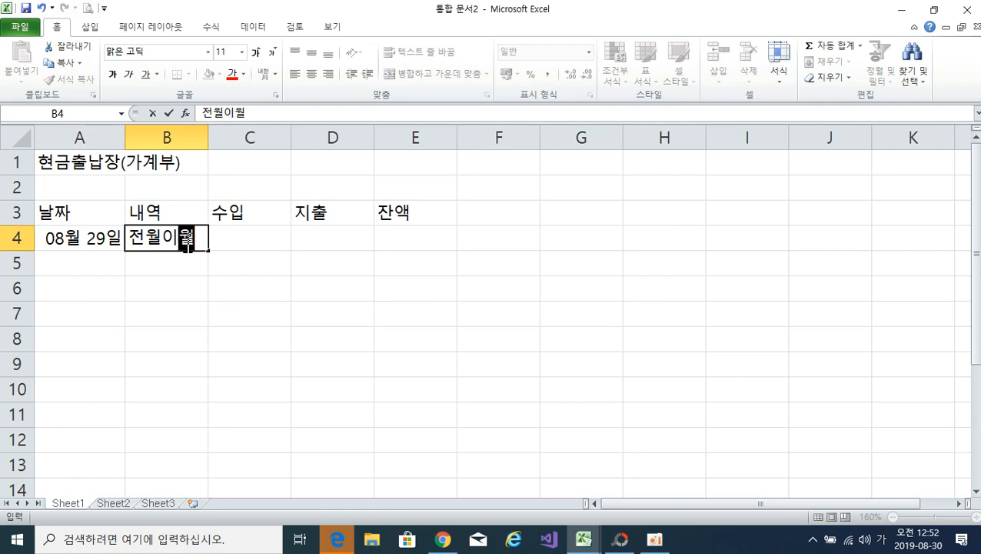
pyautogui.write('액')
pyautogui.press('BackSpace')
pyautogui.press('BackSpace')
pyautogui.press('BackSpace')
pyautogui.press('BackSpace')
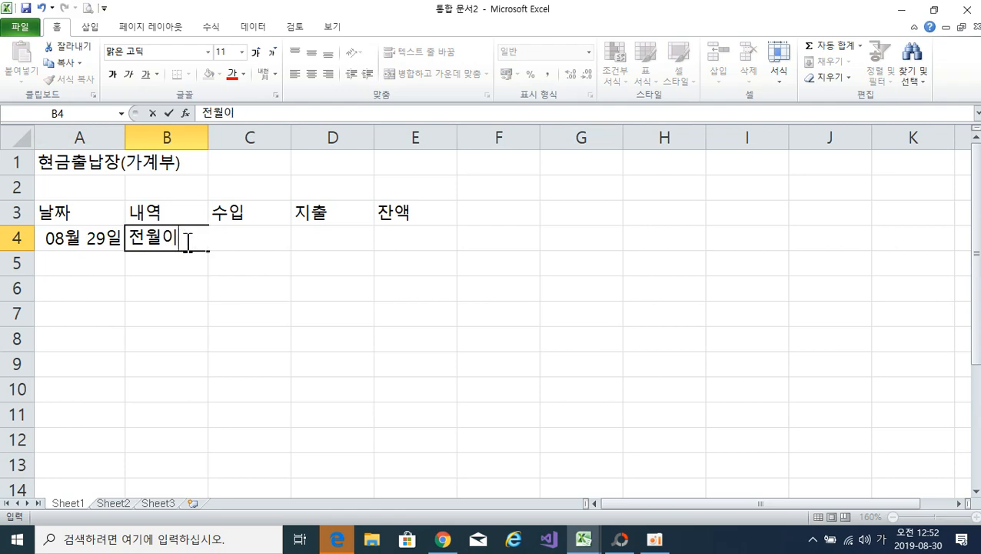
pyautogui.write('월액')
pyautogui.press('Return')
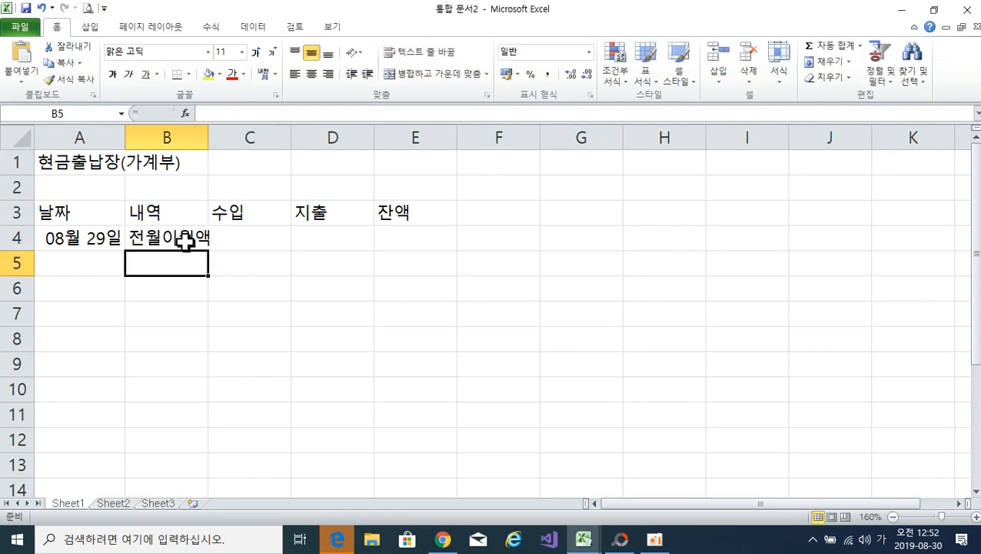
# Enter 4250000 in E4 as the balance carried over from the previous month.
pyautogui.click(401, 246)
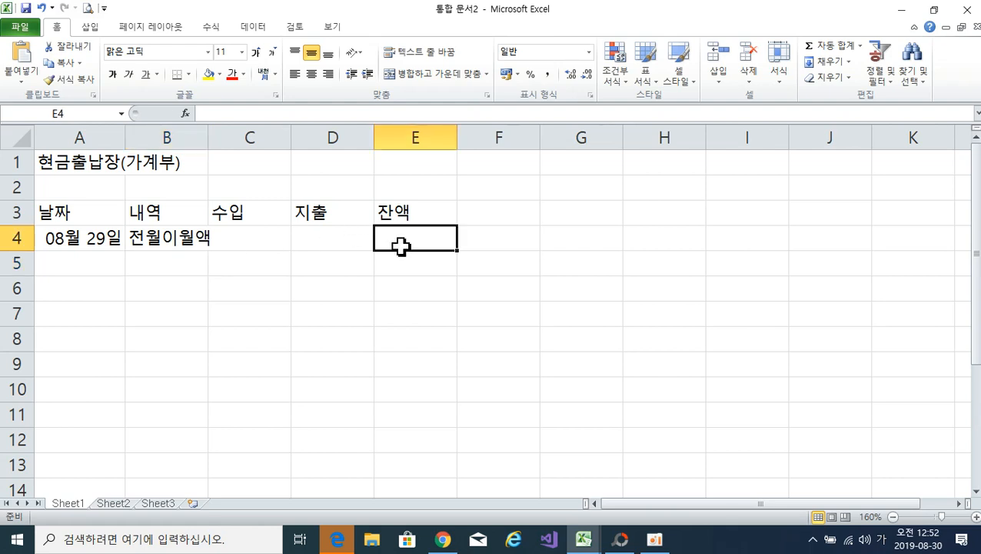
pyautogui.write('4250000')
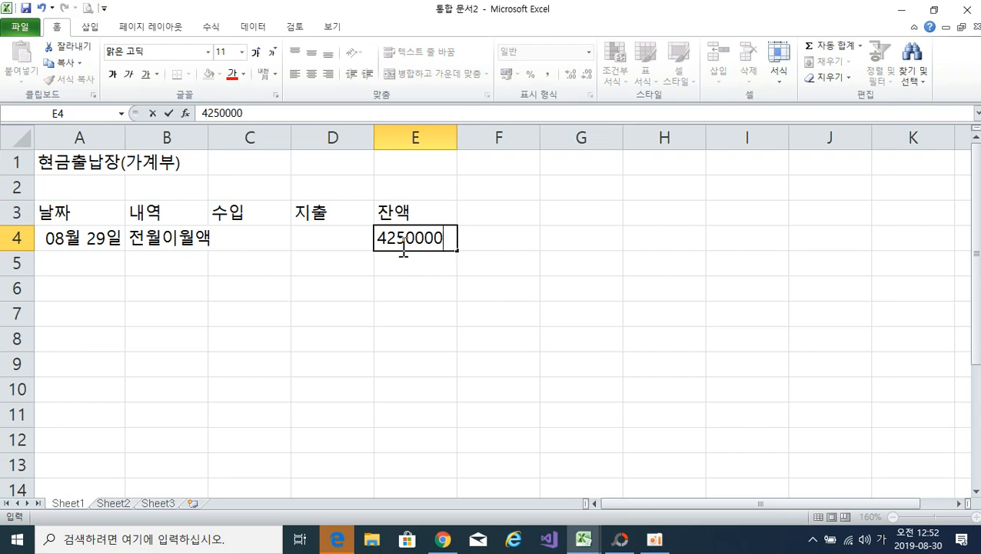
pyautogui.press('Return')
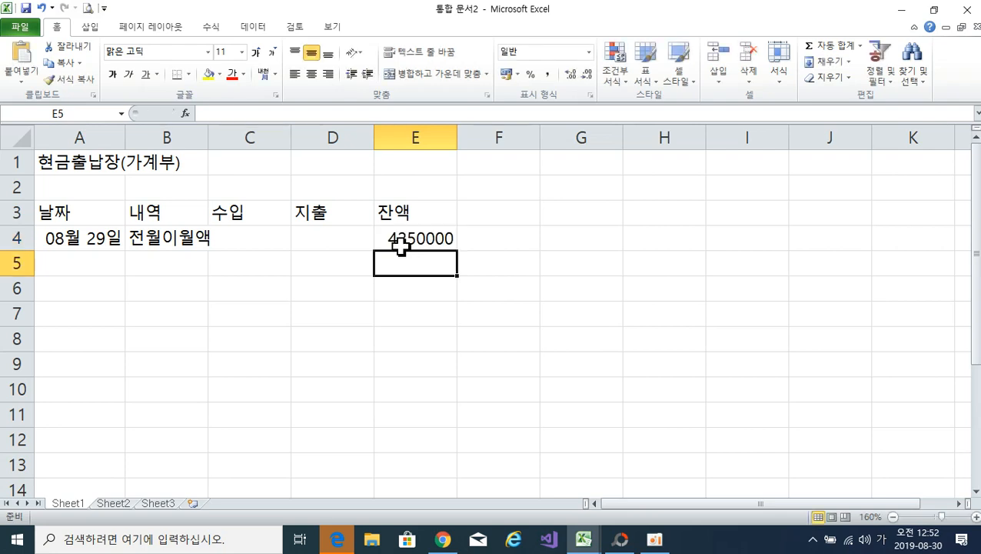
# Enter the date 9-1 in cell A5 for the second ledger row.
pyautogui.click(106, 269)
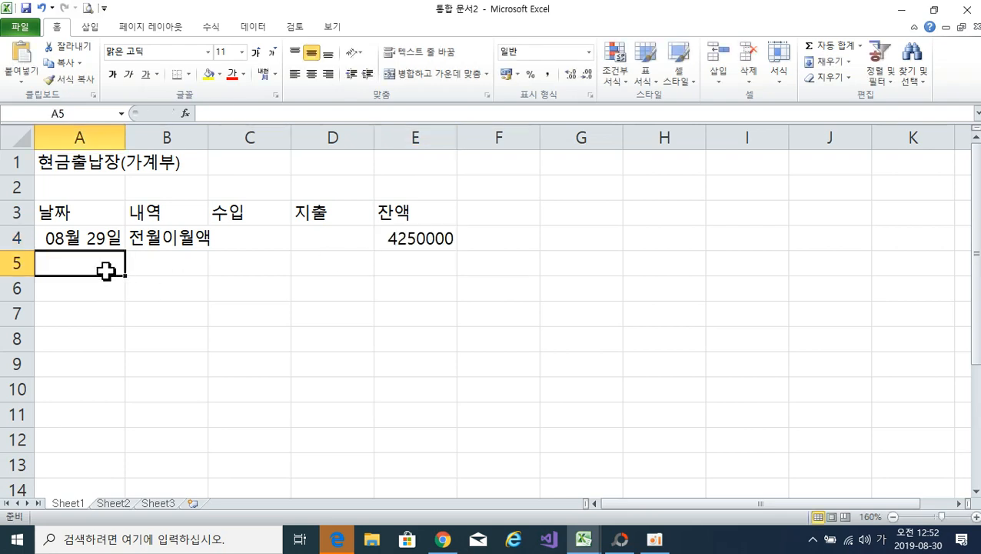
pyautogui.write('9-1')
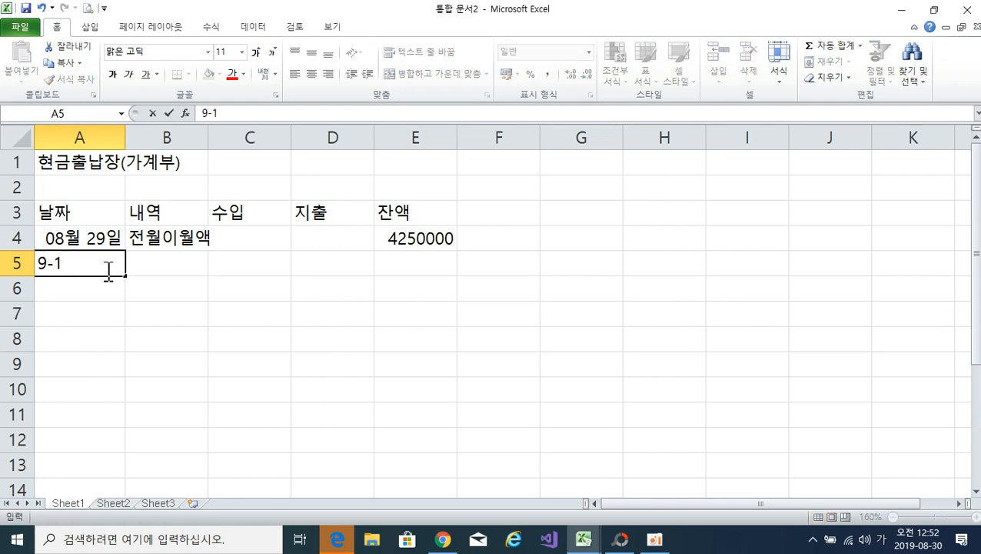
pyautogui.press('Return')
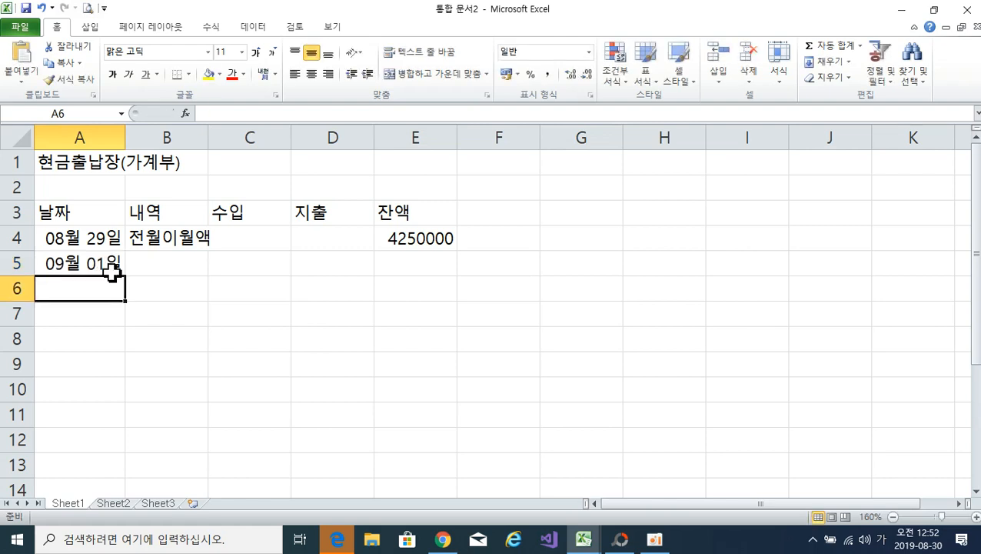
# Complete the 9-1 row with the description 월급 in B5 and the income 2000000 in C5.
pyautogui.click(191, 269)
pyautogui.write('월급')
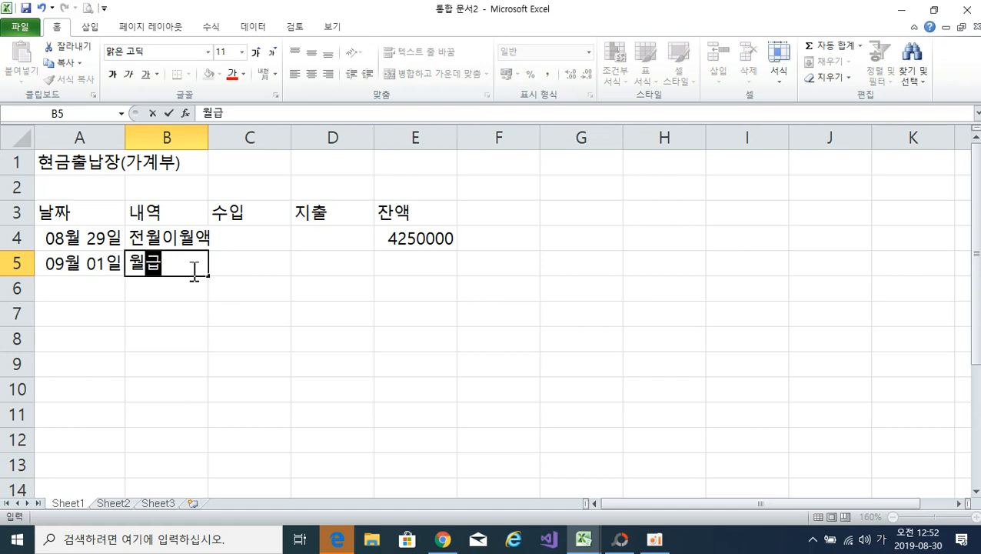
pyautogui.press('Tab')
pyautogui.write('2')
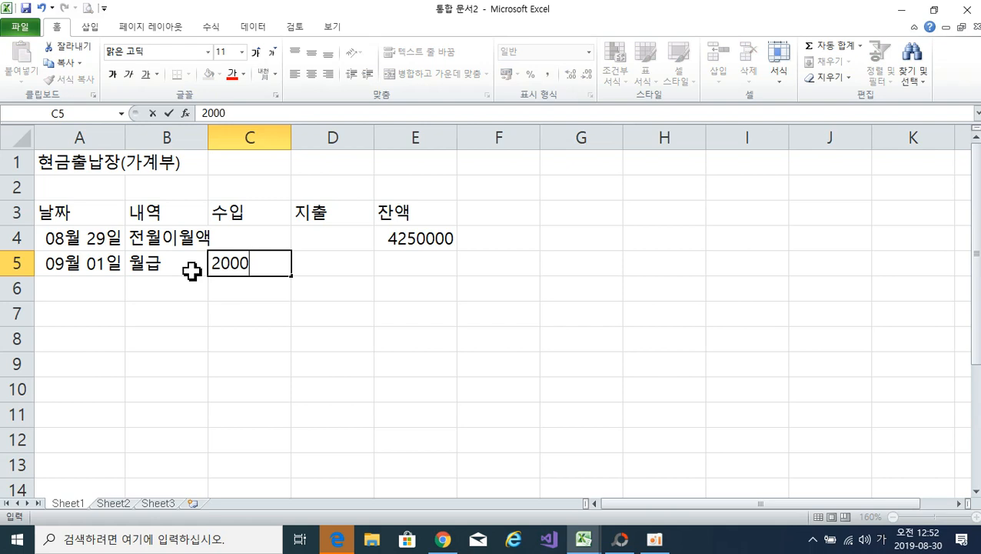
pyautogui.write('000000')
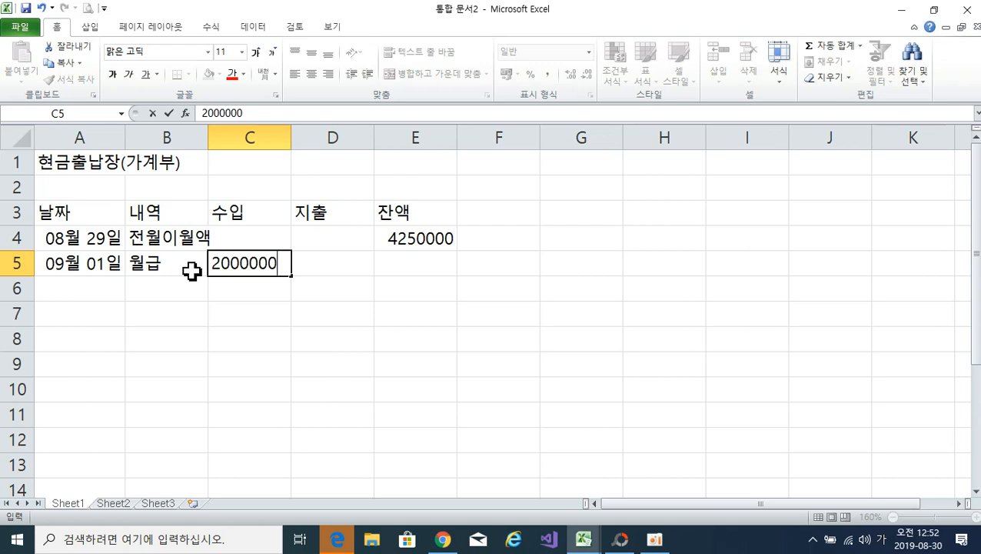
pyautogui.press('Return')
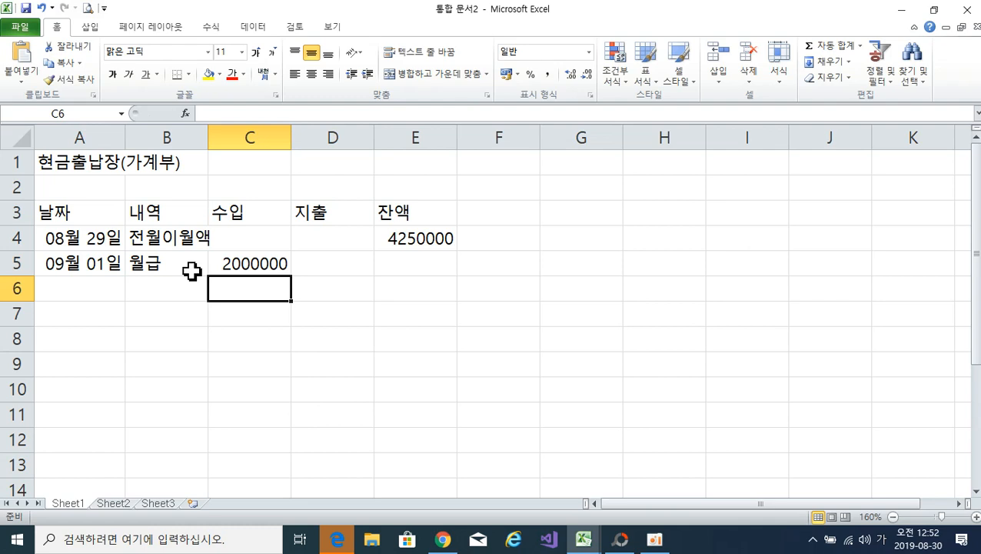
# Enter the description 홈마트 장보기 in B6 and its expense of 22000 in D6.
pyautogui.click(173, 287)
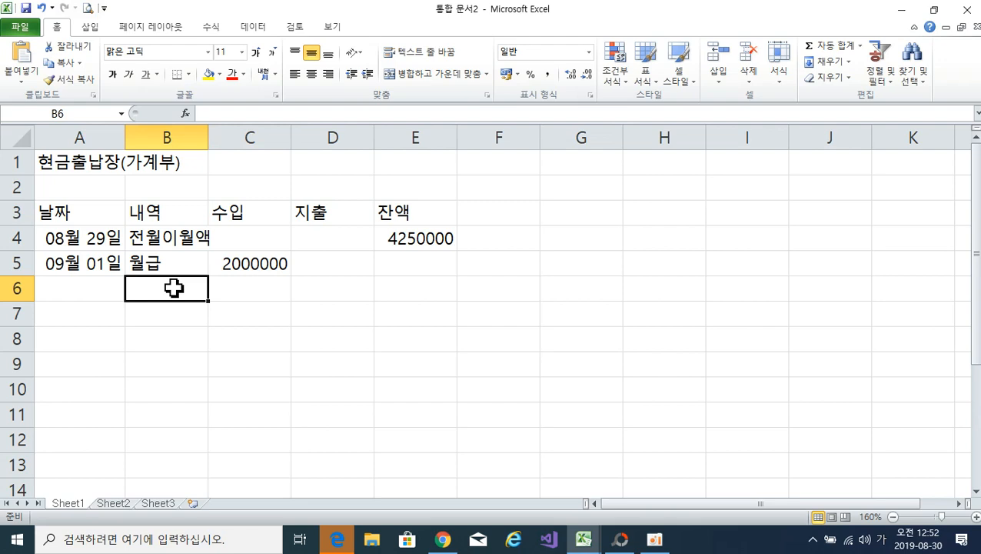
pyautogui.write('홈')
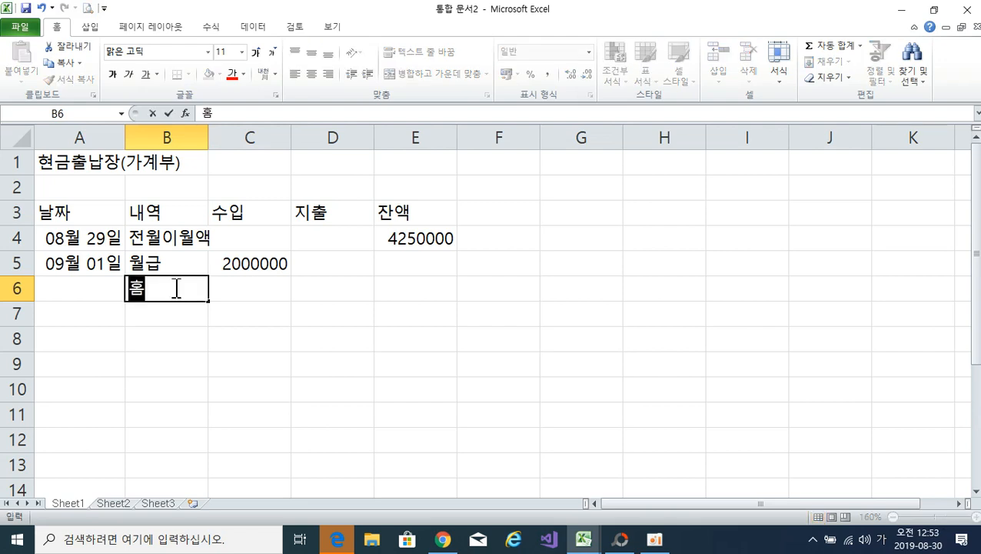
pyautogui.write('마트')
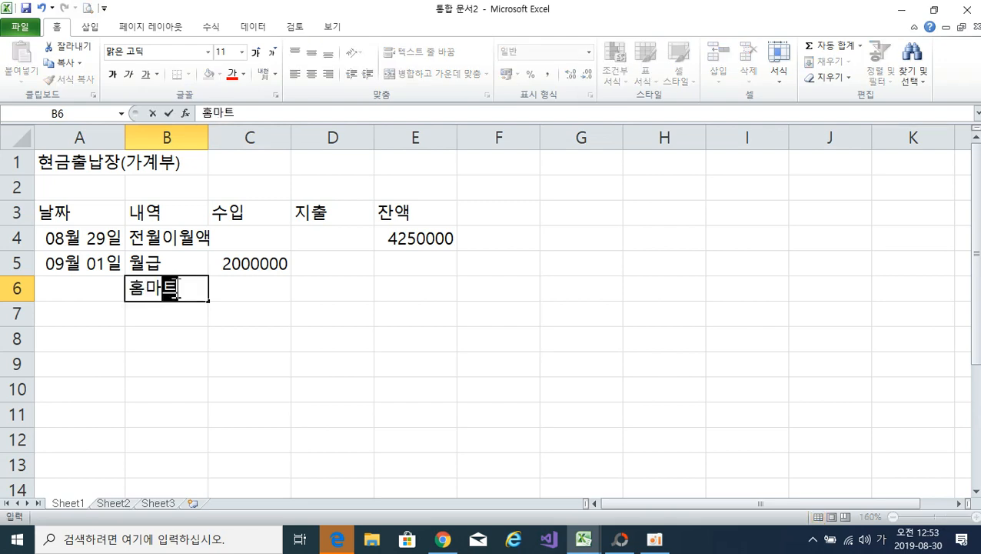
pyautogui.write(' 장복기')
pyautogui.press('Return')
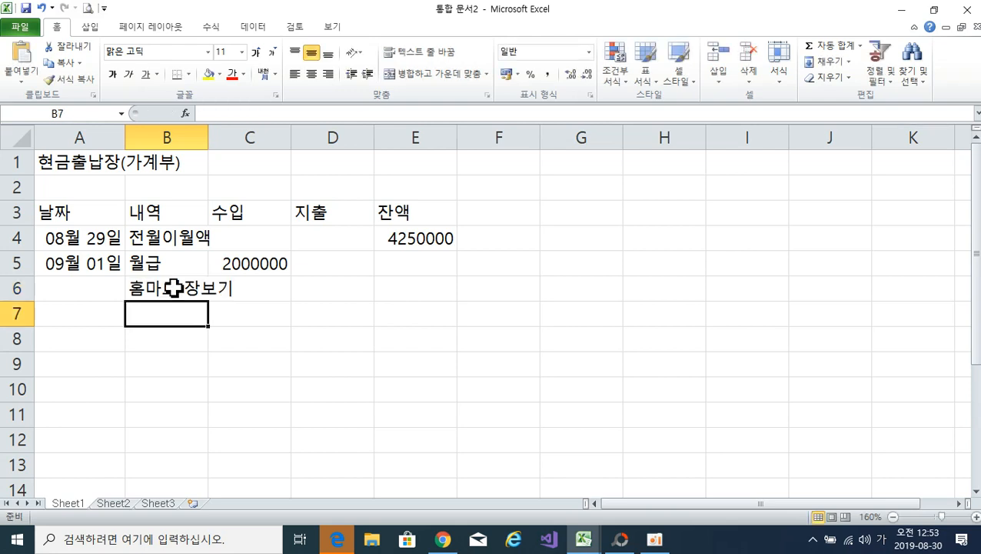
pyautogui.click(340, 290)
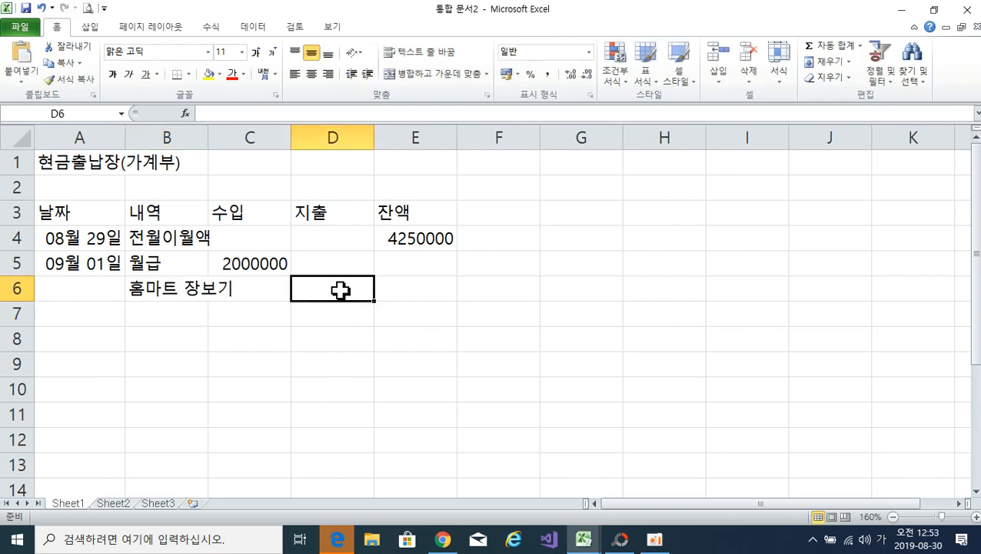
pyautogui.write('22000')
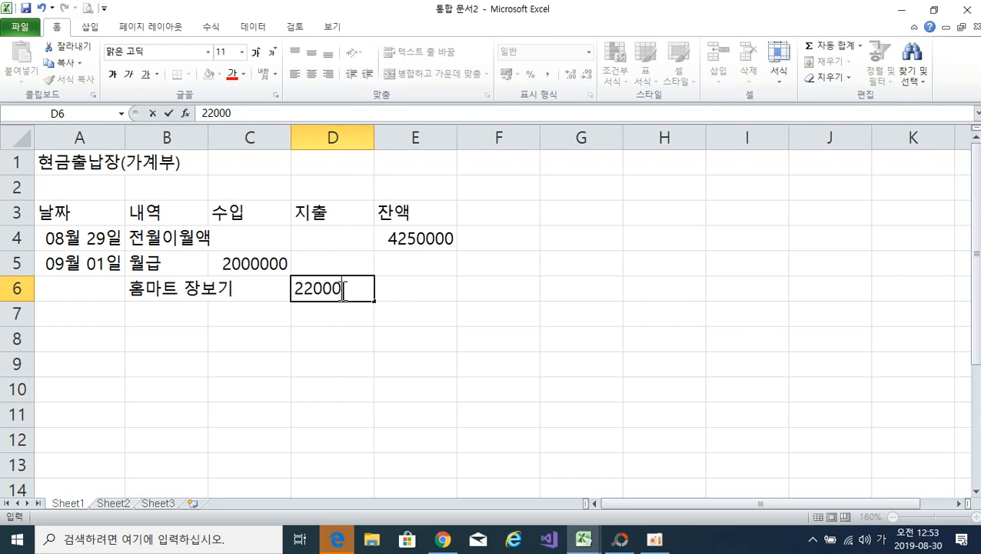
pyautogui.press('Return')
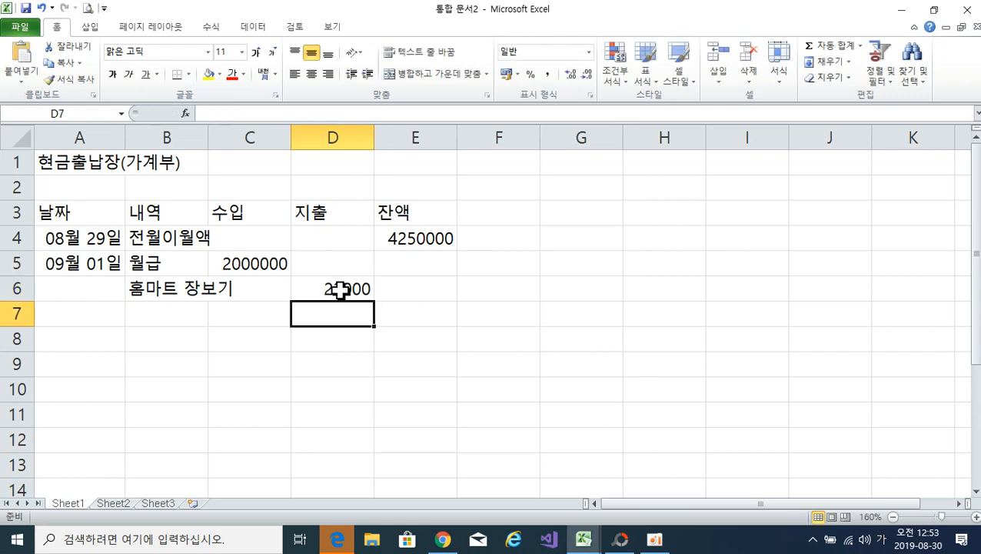
# Enter the description 치킨 in B7 and its expense of 18000 in D7.
pyautogui.click(154, 312)
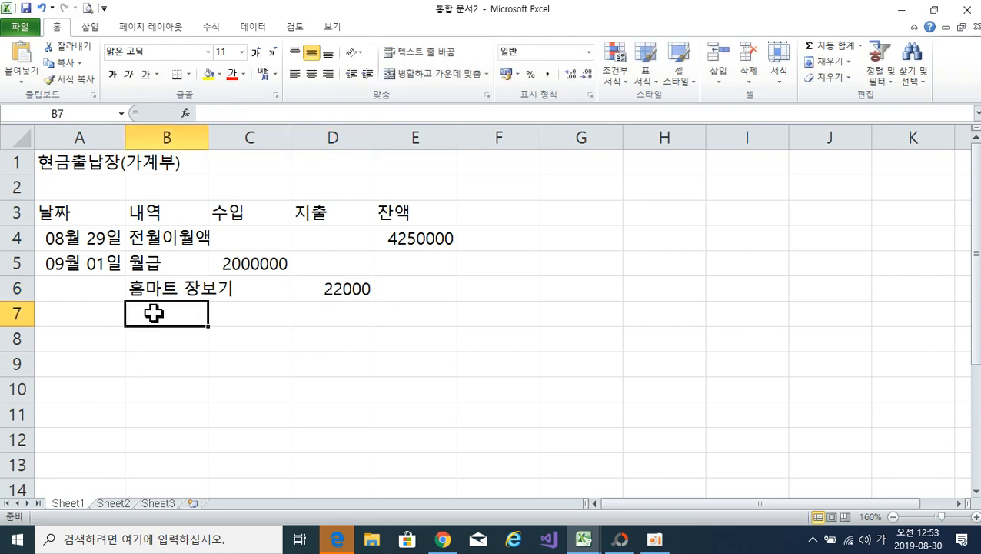
pyautogui.write('ㅊ키')
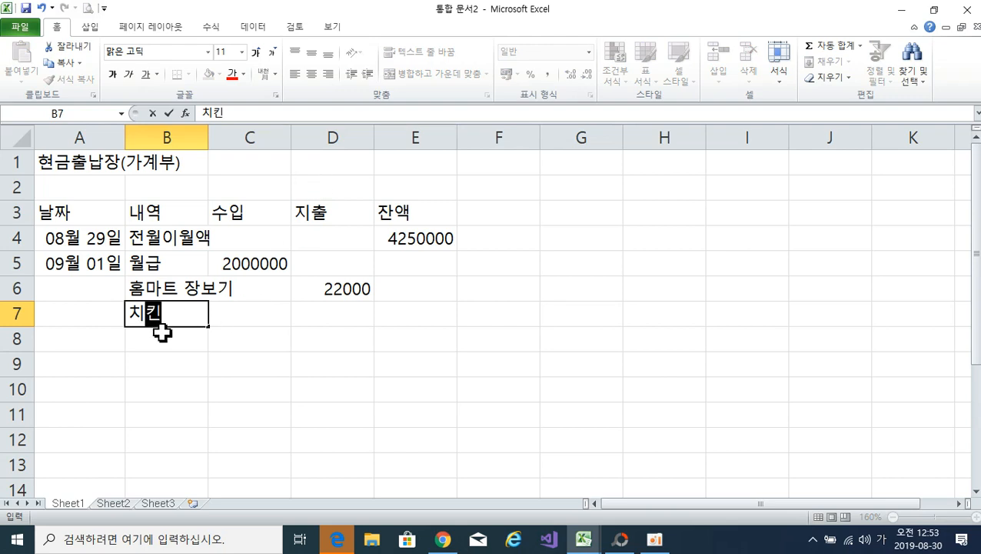
pyautogui.write('ㄴ')
pyautogui.press('Return')
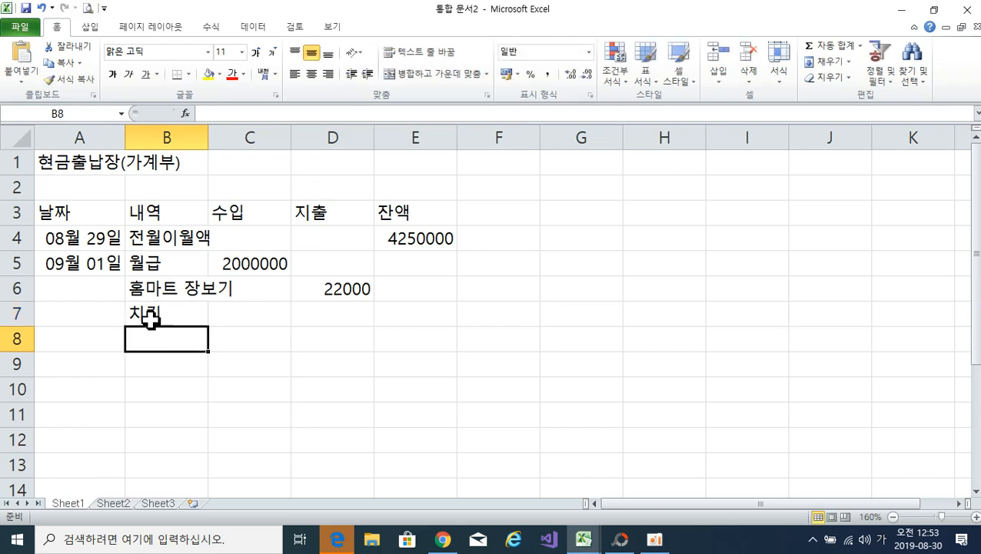
pyautogui.click(328, 315)
pyautogui.write('1')
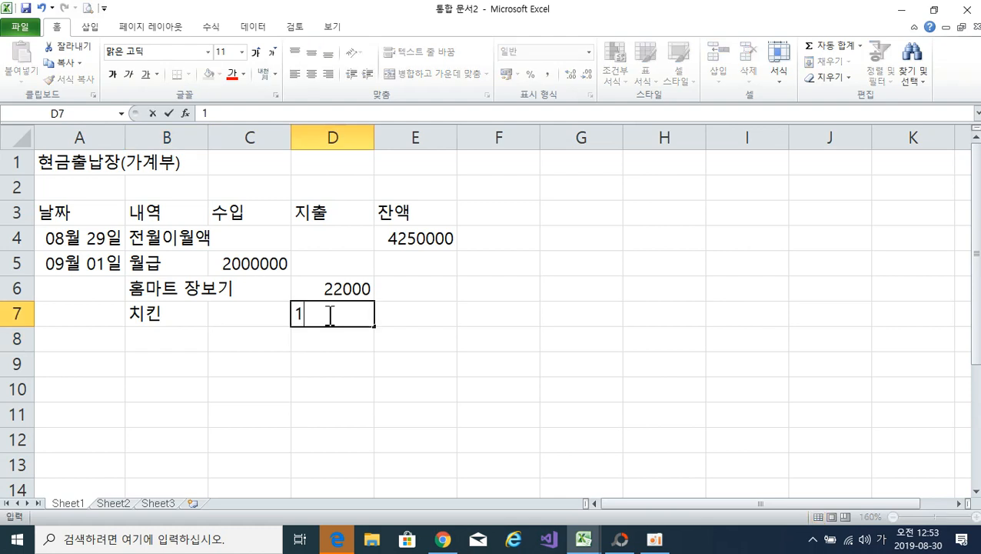
pyautogui.write('8000')
pyautogui.press('Return')
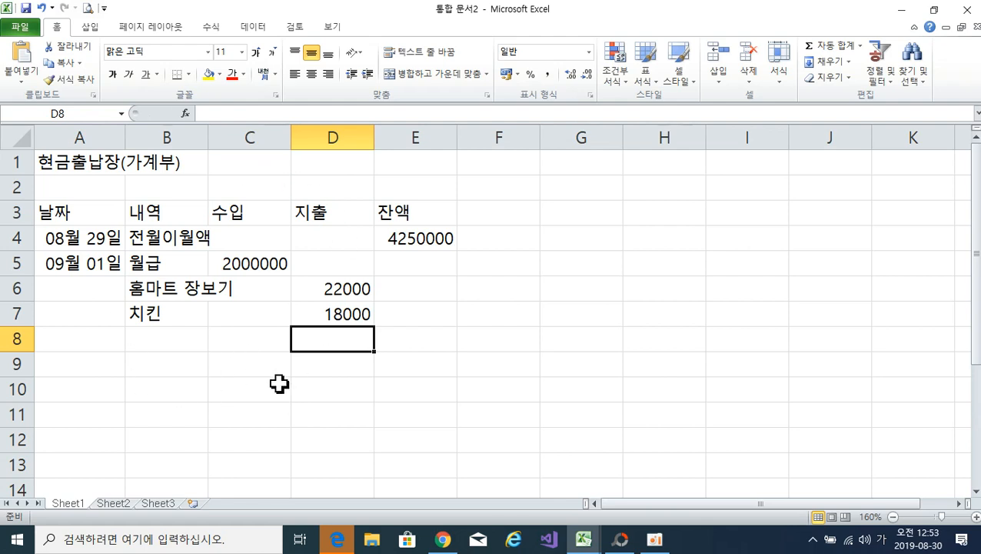
# Remove the print preview and print command (인쇄 미리 보기 및 인쇄) from the Quick Access Toolbar and add it back.
pyautogui.click(216, 354)
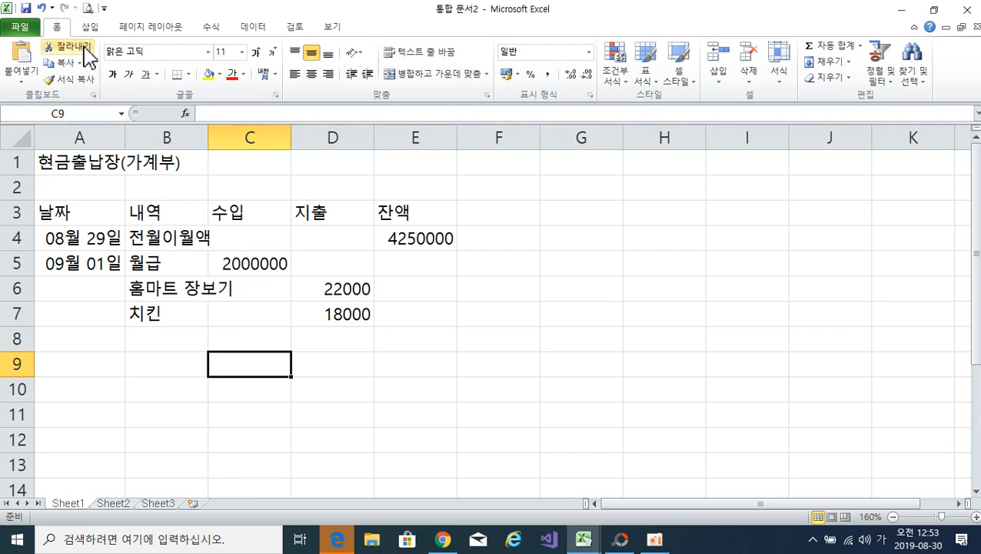
pyautogui.click(103, 9)
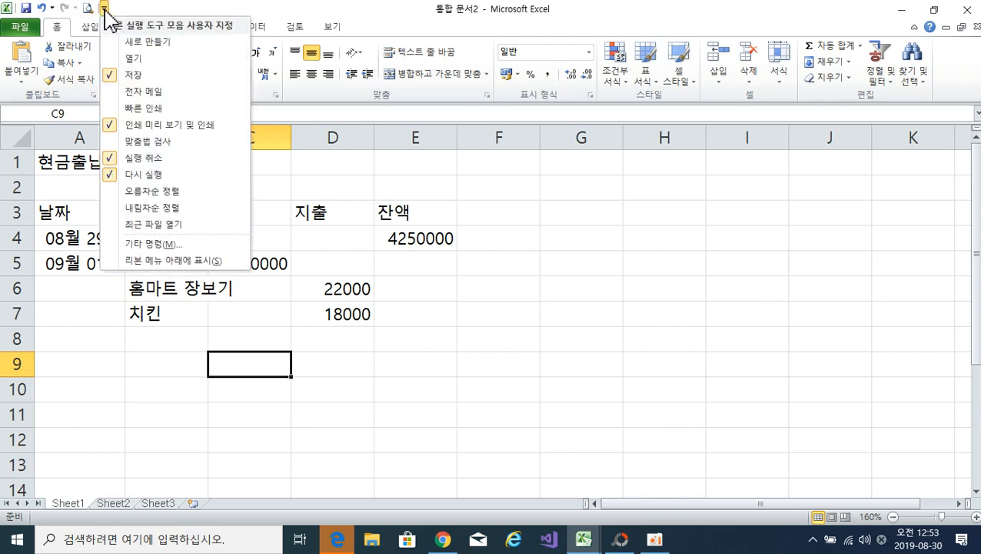
pyautogui.click(142, 125)
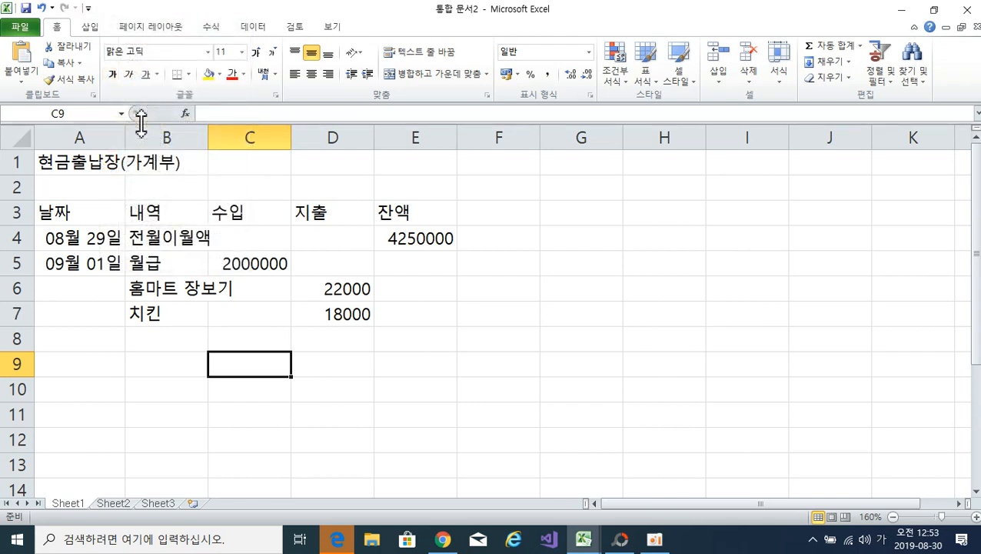
pyautogui.click(89, 9)
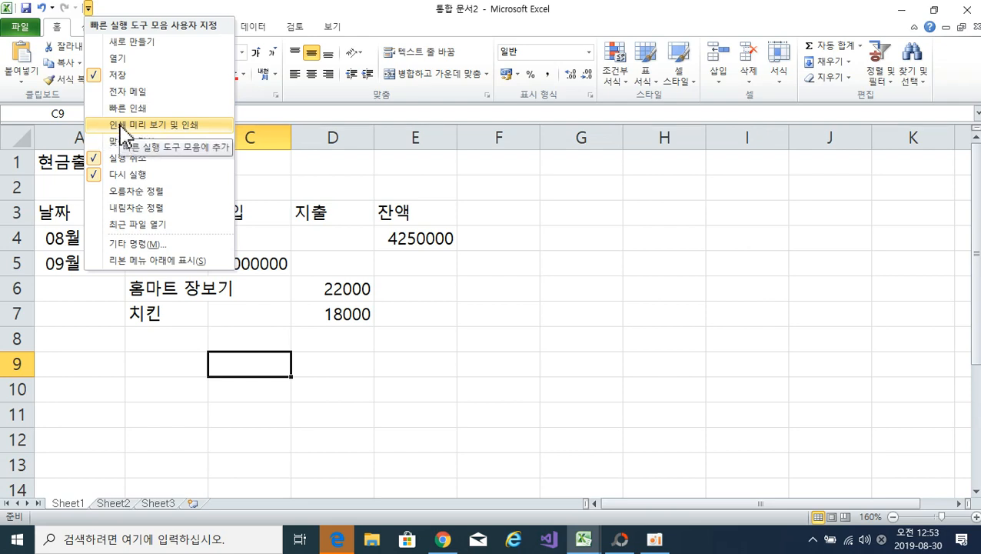
pyautogui.click(120, 125)
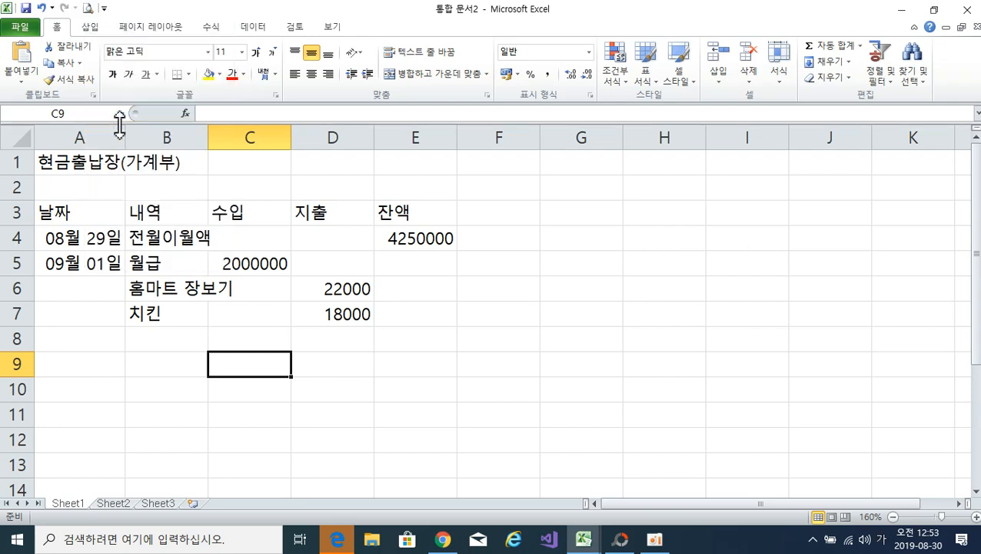
# Check the ledger in the print preview and return to the worksheet to see where the printed page ends.
pyautogui.click(88, 9)
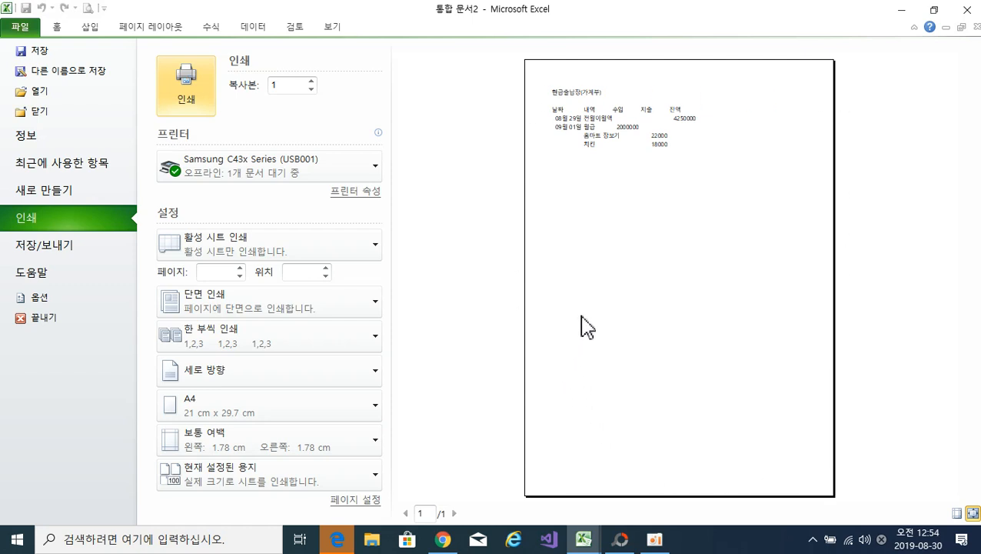
pyautogui.click(57, 27)
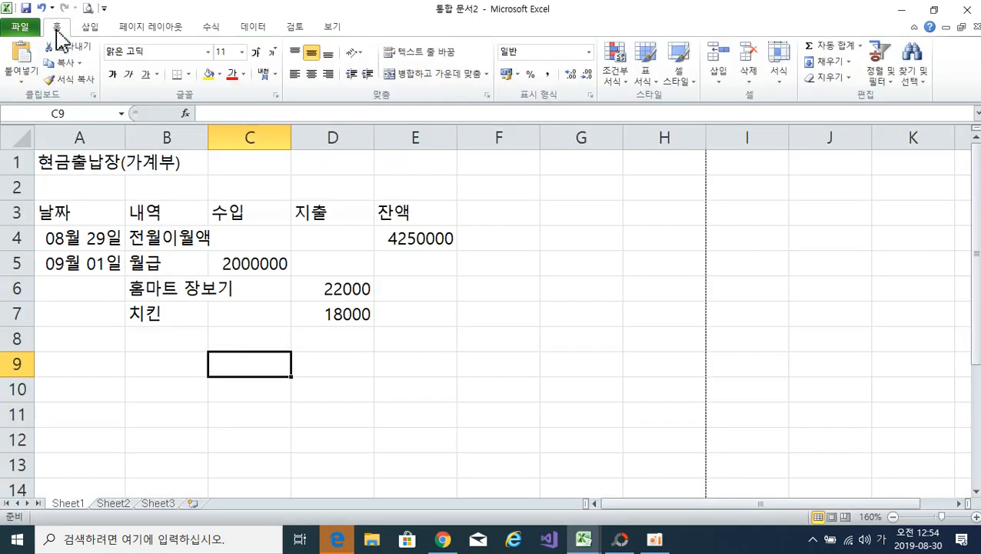
pyautogui.click(156, 362)
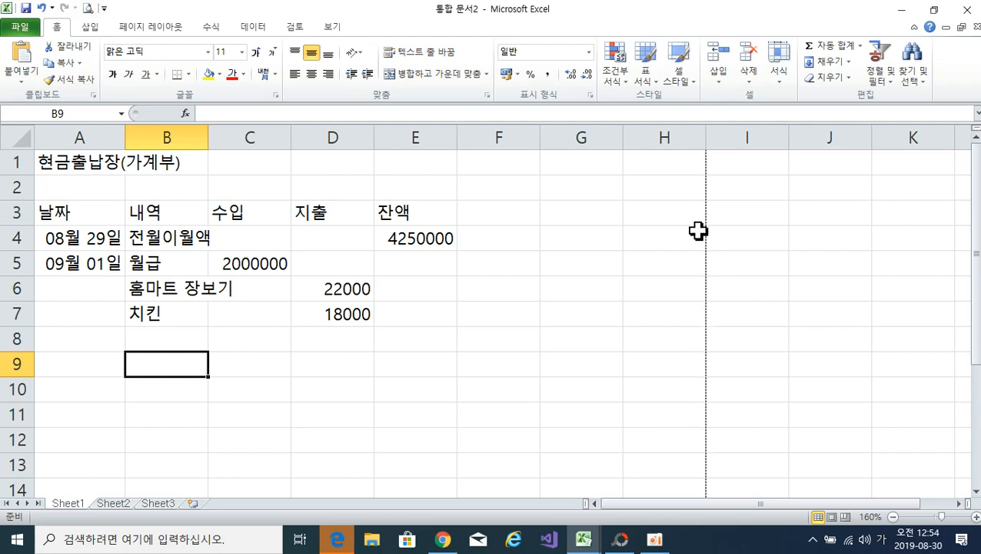
pyautogui.click(541, 358)
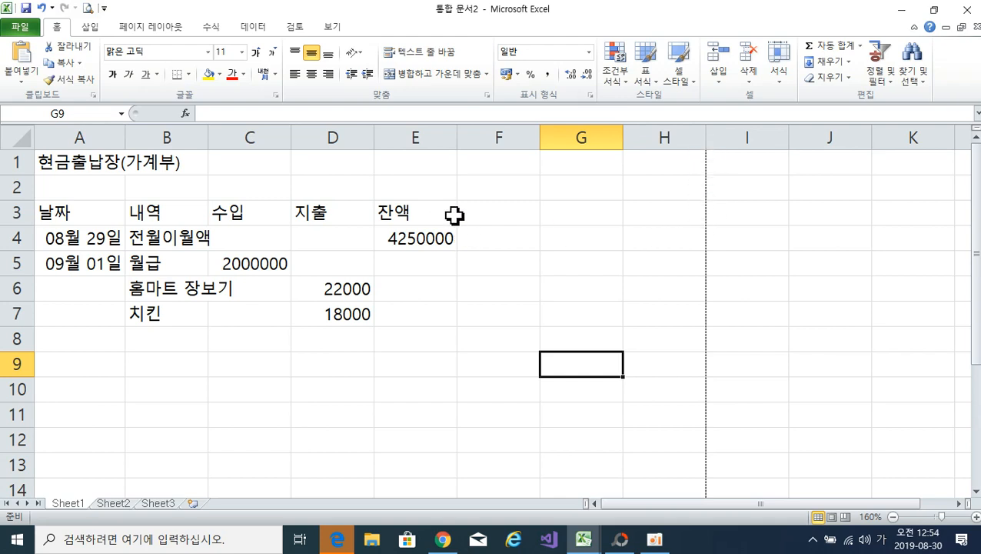
# Merge and center the title 현금출납장(가계부) across cells A1 to E1.
pyautogui.click(272, 314)
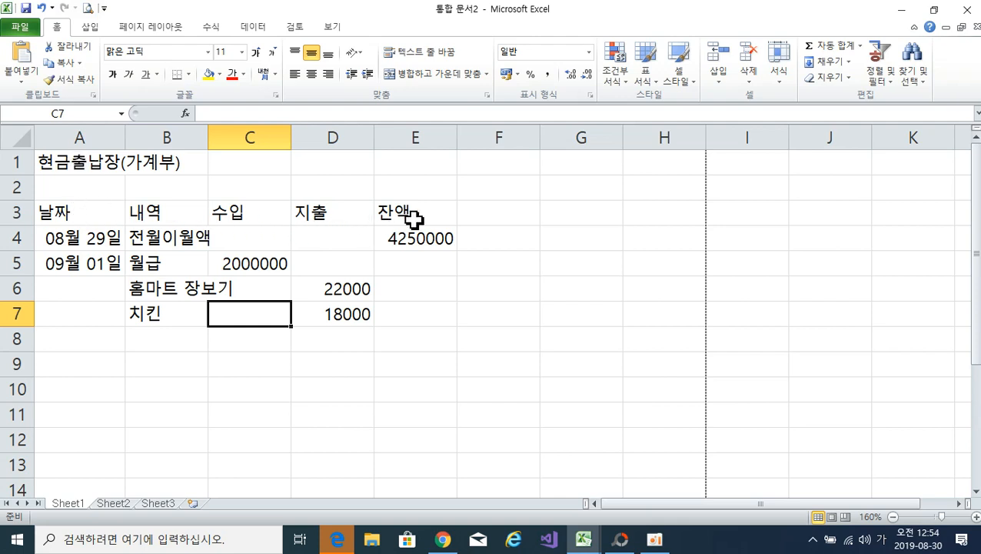
pyautogui.click(444, 206)
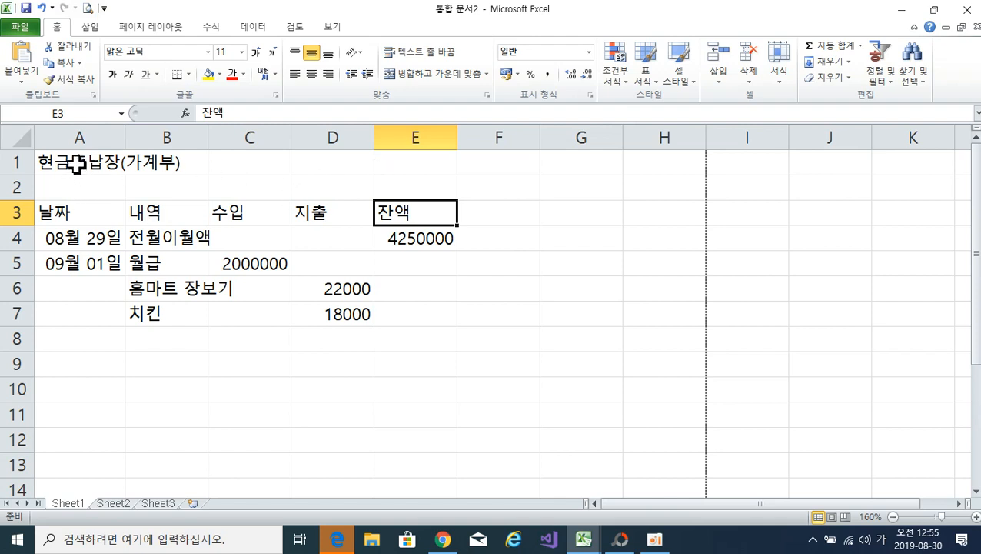
pyautogui.click(77, 164)
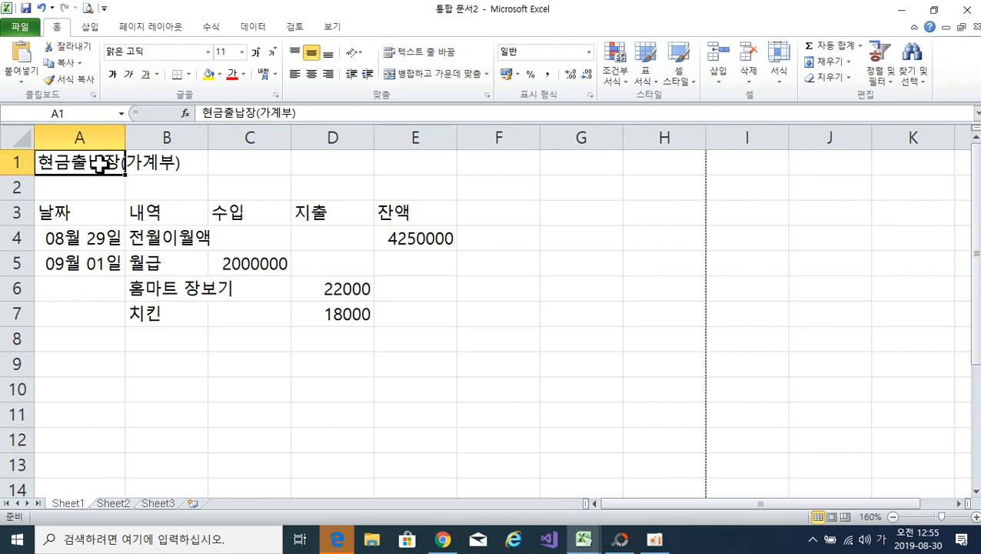
pyautogui.moveTo(92, 153); pyautogui.dragTo(384, 166)
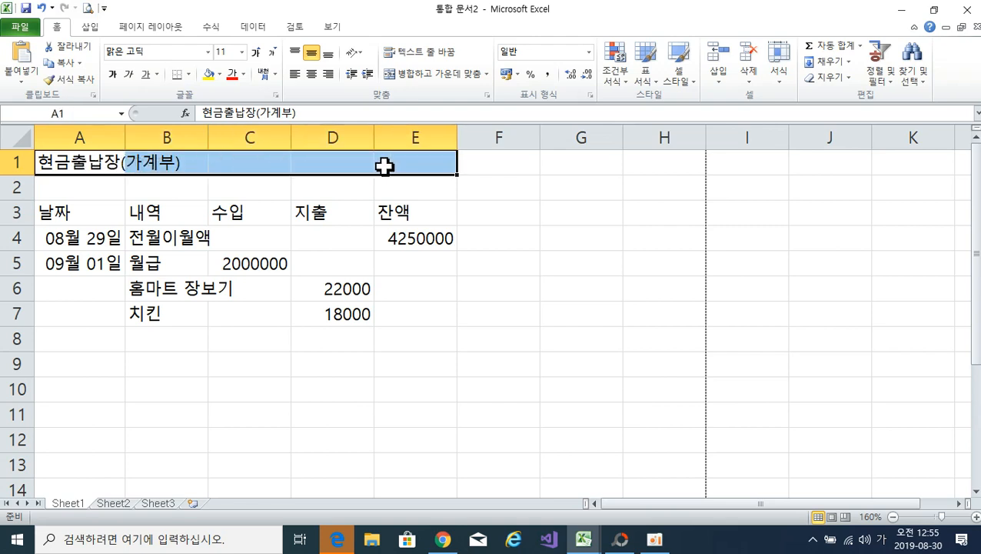
pyautogui.click(433, 74)
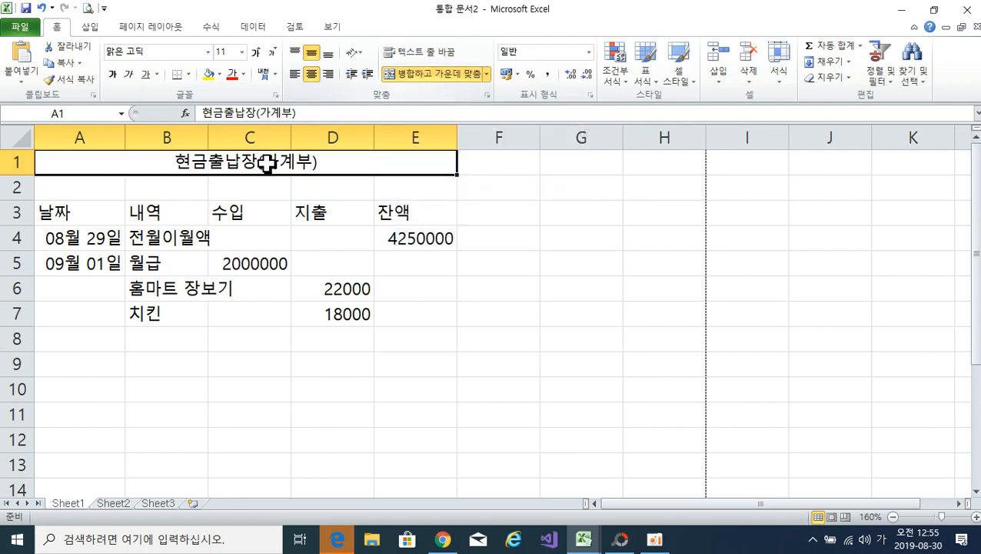
# Set the font size of the merged title in row 1 to 20.
pyautogui.click(242, 51)
pyautogui.click(242, 52)
pyautogui.click(241, 51)
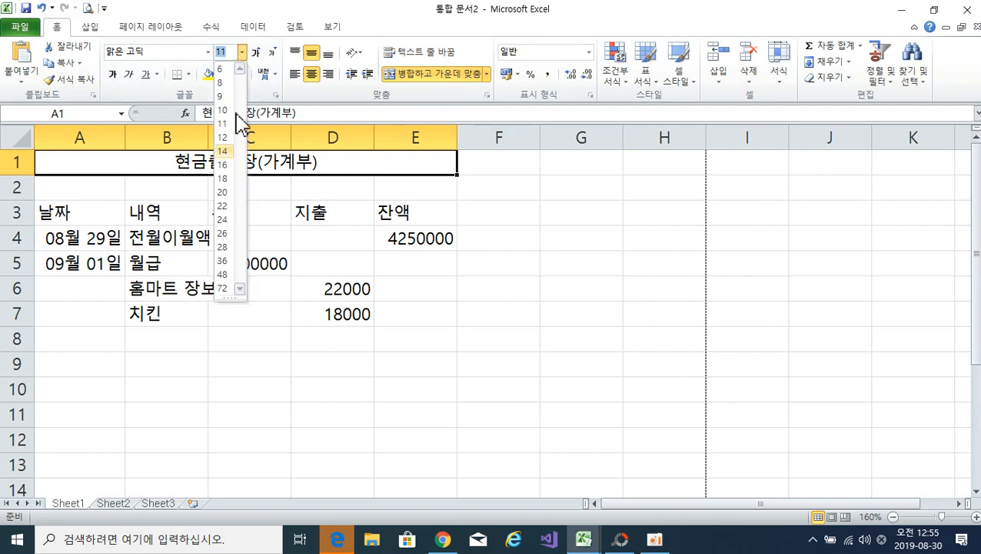
pyautogui.click(225, 192)
pyautogui.click(261, 227)
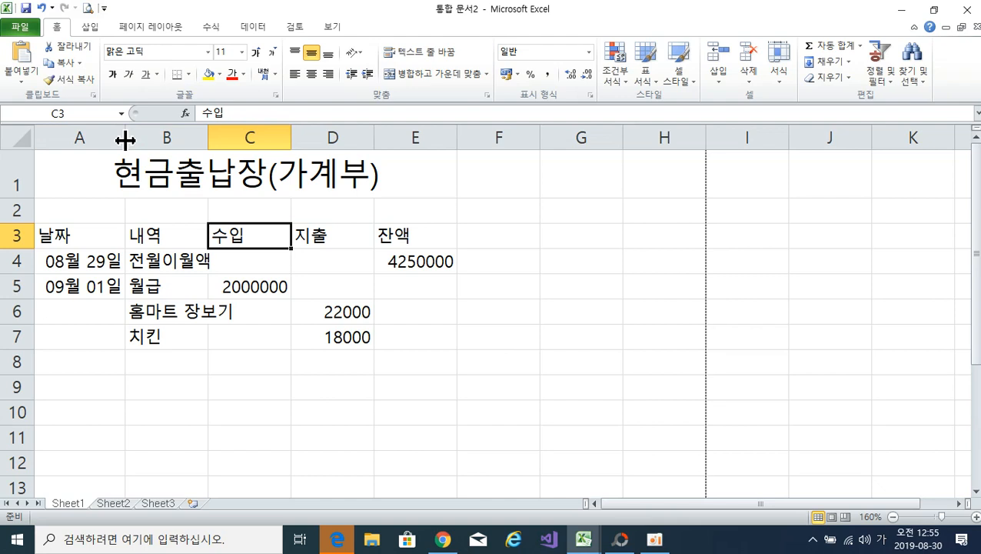
# Widen column A slightly and column B to about 15.50 so the dates and descriptions fit.
pyautogui.moveTo(125, 140); pyautogui.dragTo(145, 138)
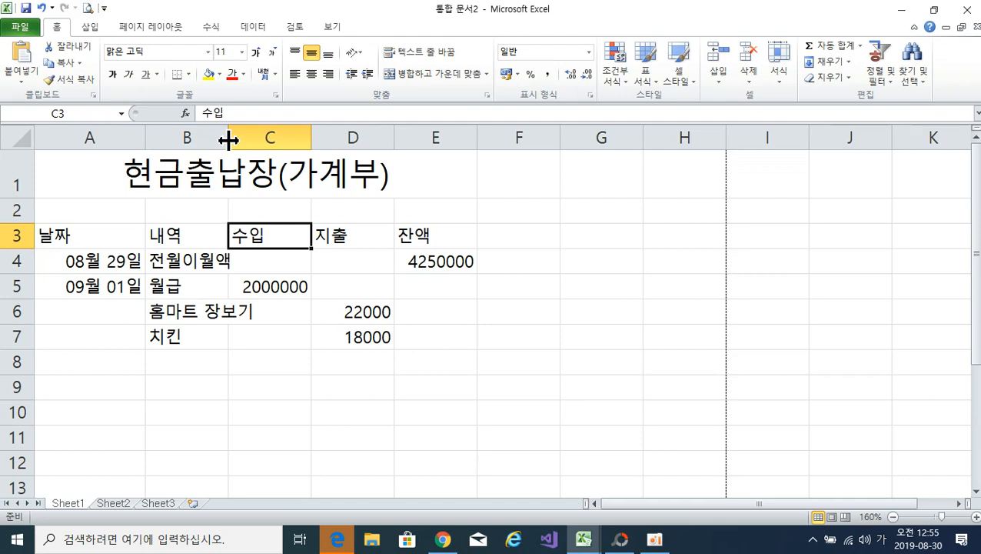
pyautogui.moveTo(229, 140); pyautogui.dragTo(294, 145)
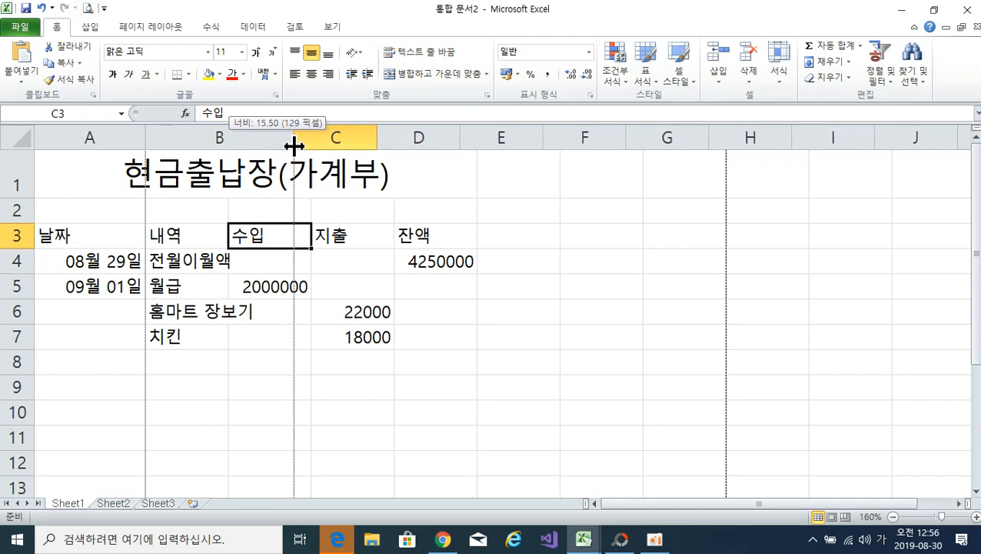
pyautogui.moveTo(294, 145); pyautogui.dragTo(293, 144)
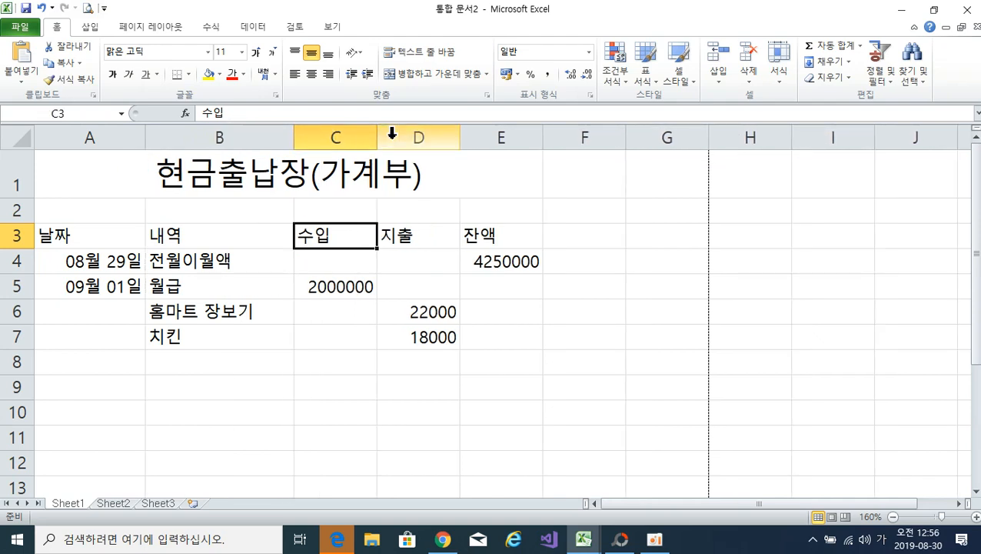
# Widen columns B, C, D and E, with column E at about 15.50, so the ledger fills the printed page width.
pyautogui.moveTo(377, 136); pyautogui.dragTo(406, 140)
pyautogui.moveTo(488, 135); pyautogui.dragTo(529, 140)
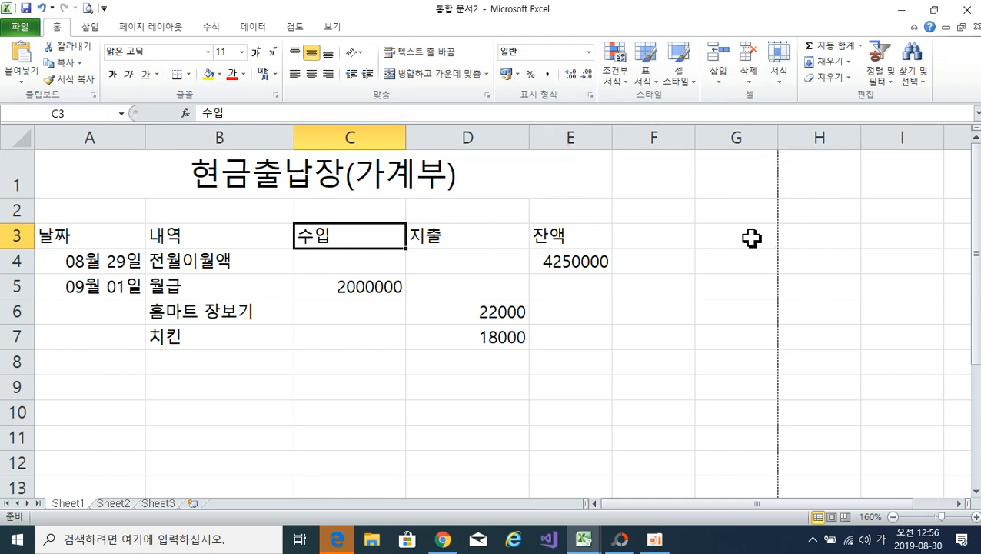
pyautogui.moveTo(527, 139); pyautogui.dragTo(545, 139)
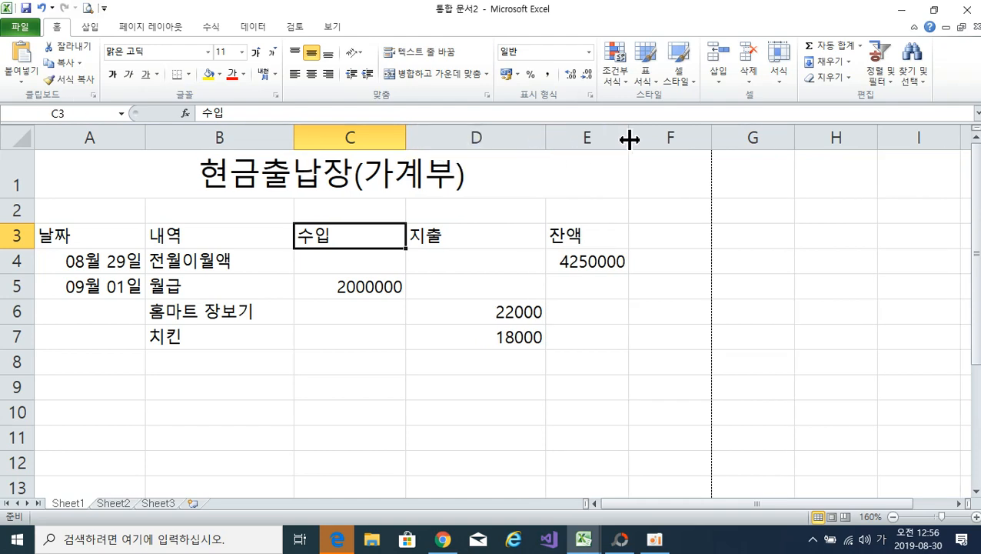
pyautogui.moveTo(628, 138); pyautogui.dragTo(693, 140)
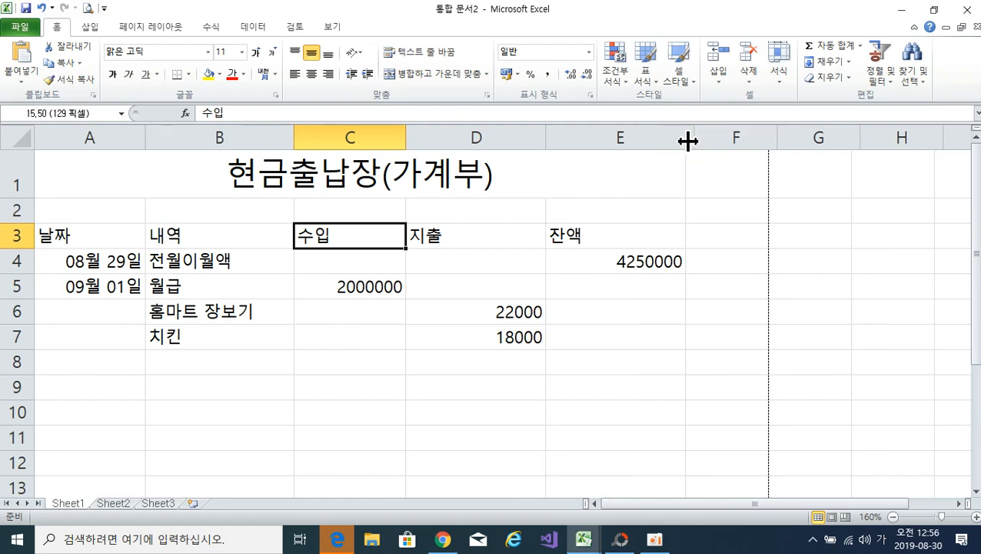
pyautogui.moveTo(547, 137); pyautogui.dragTo(563, 136)
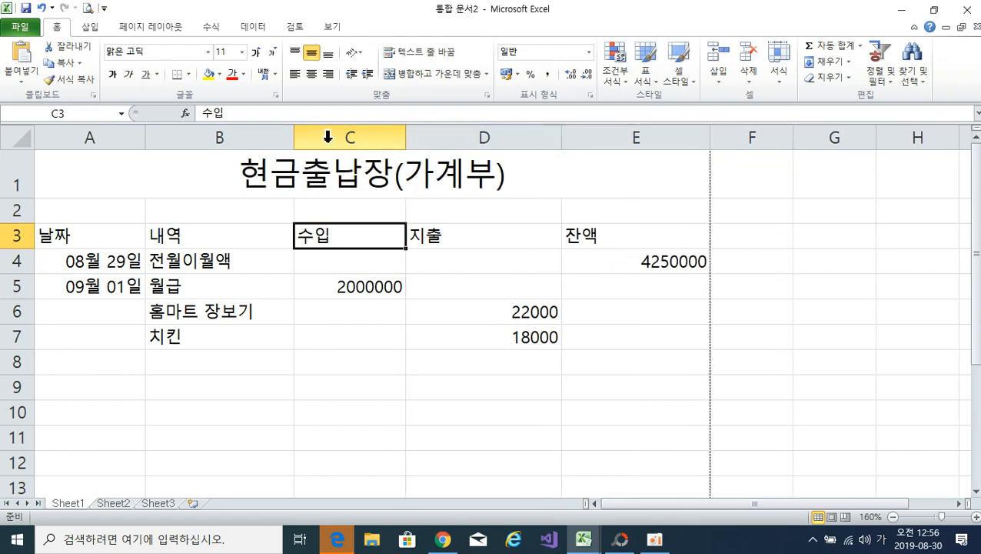
pyautogui.moveTo(295, 137); pyautogui.dragTo(312, 136)
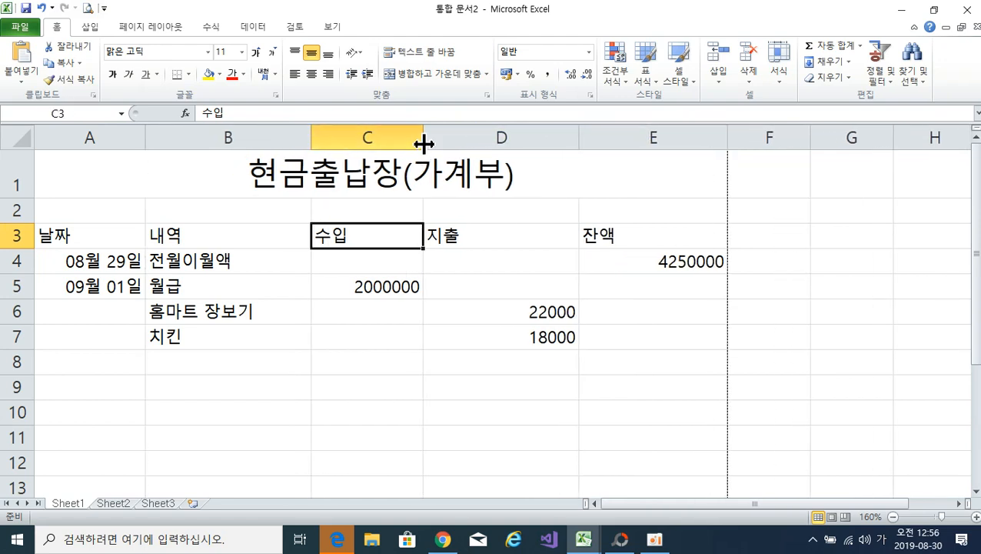
pyautogui.moveTo(423, 138); pyautogui.dragTo(442, 142)
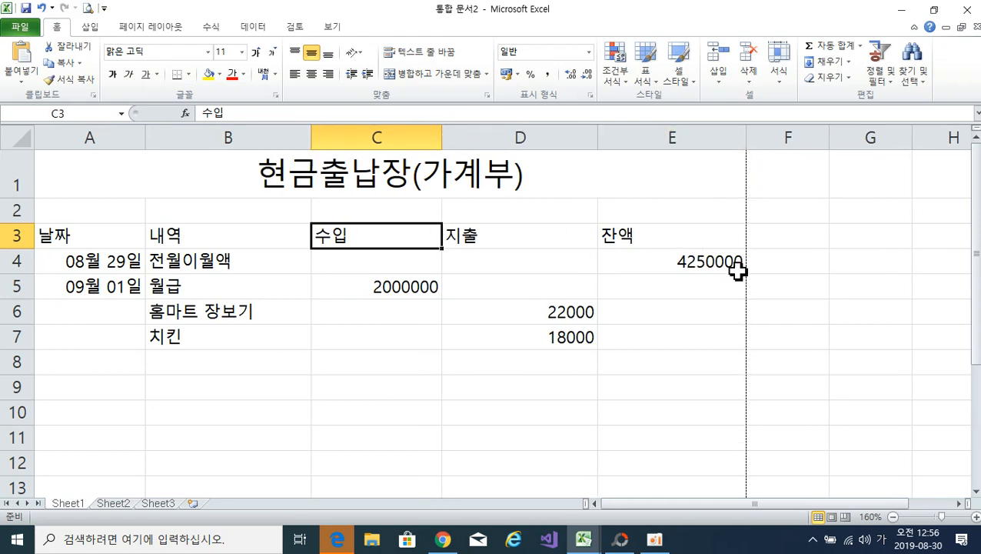
# Increase the height of all worksheet rows evenly to about one and a half times, and make title row 1 slightly taller than the rest.
pyautogui.click(553, 277)
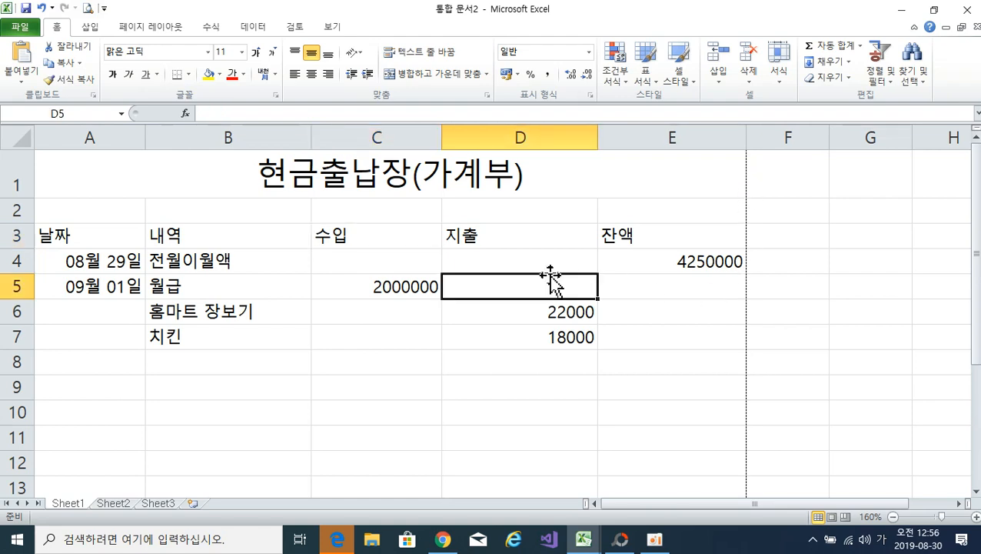
pyautogui.scroll(-7, 160, 346)
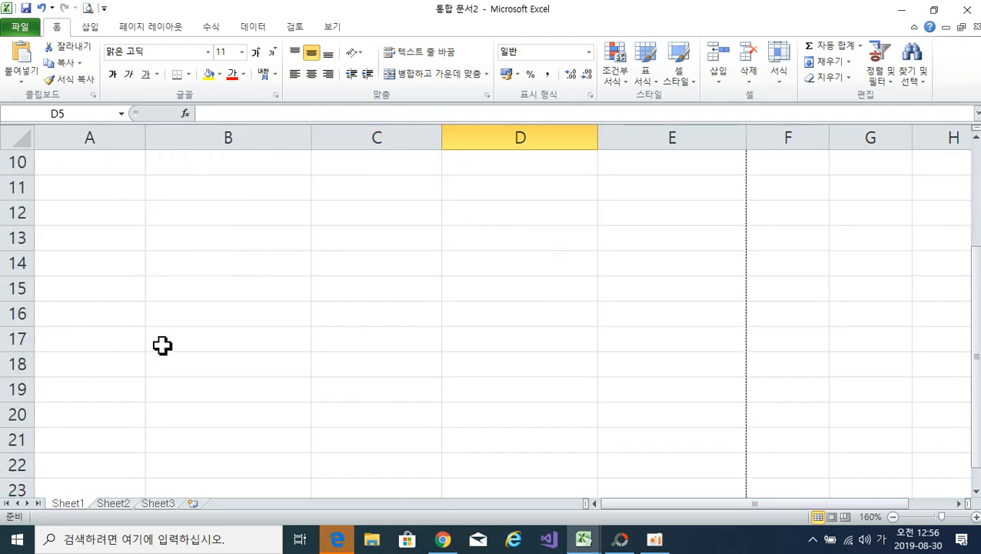
pyautogui.scroll(-6, 162, 346)
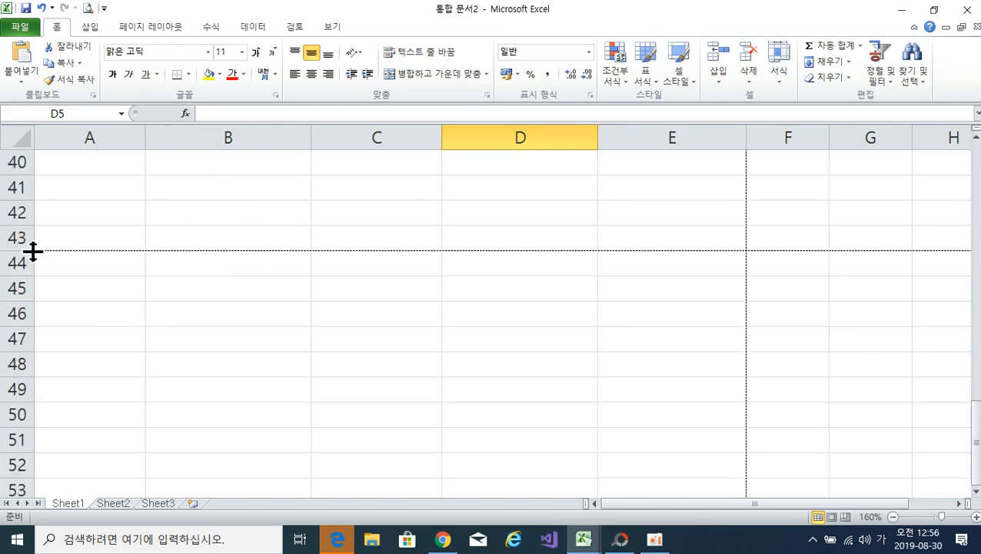
pyautogui.scroll(3, 150, 268)
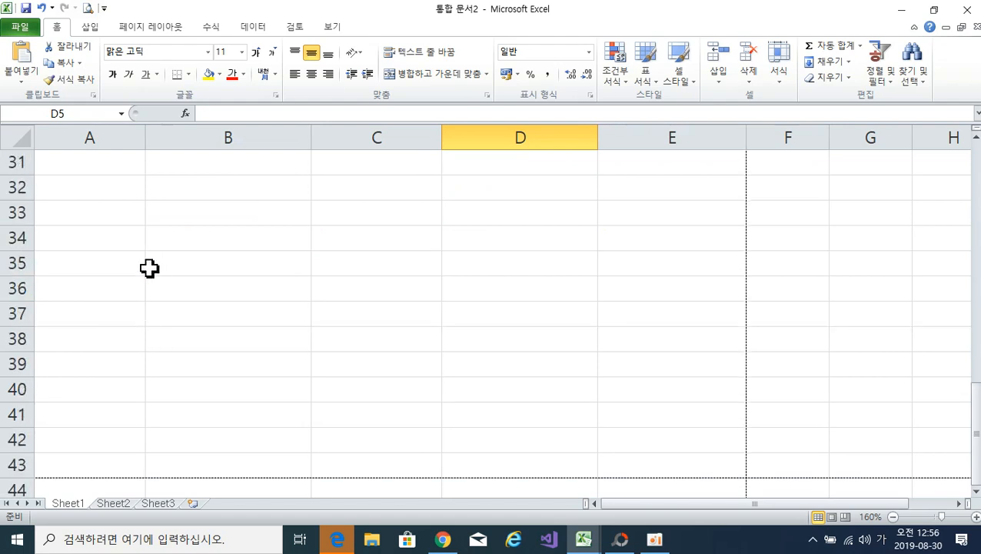
pyautogui.scroll(10, 150, 267)
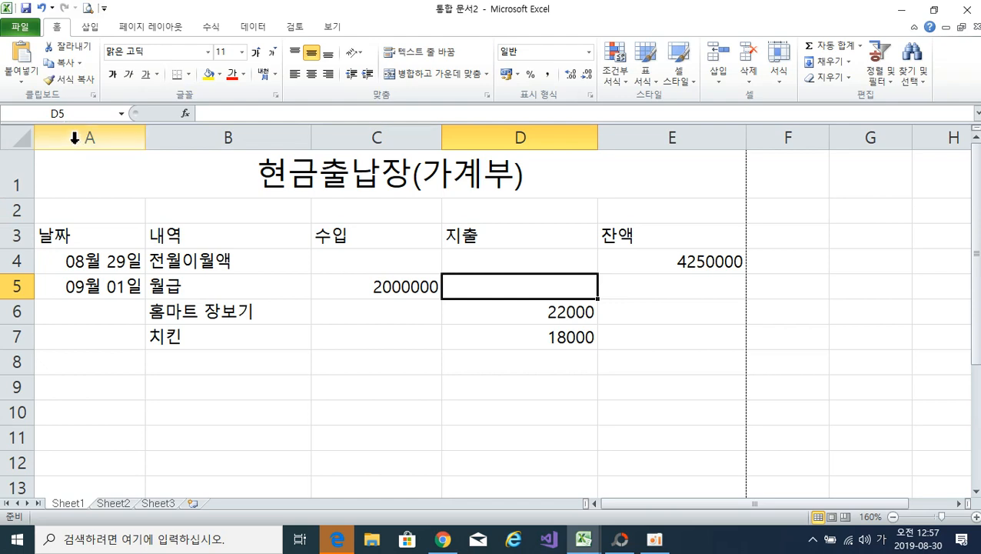
pyautogui.click(17, 140)
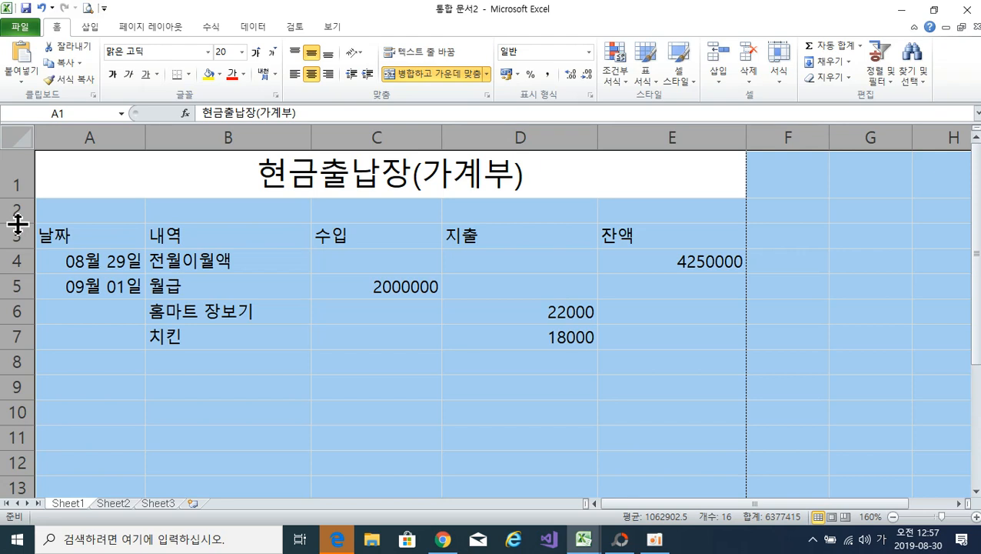
pyautogui.moveTo(18, 223); pyautogui.dragTo(18, 236)
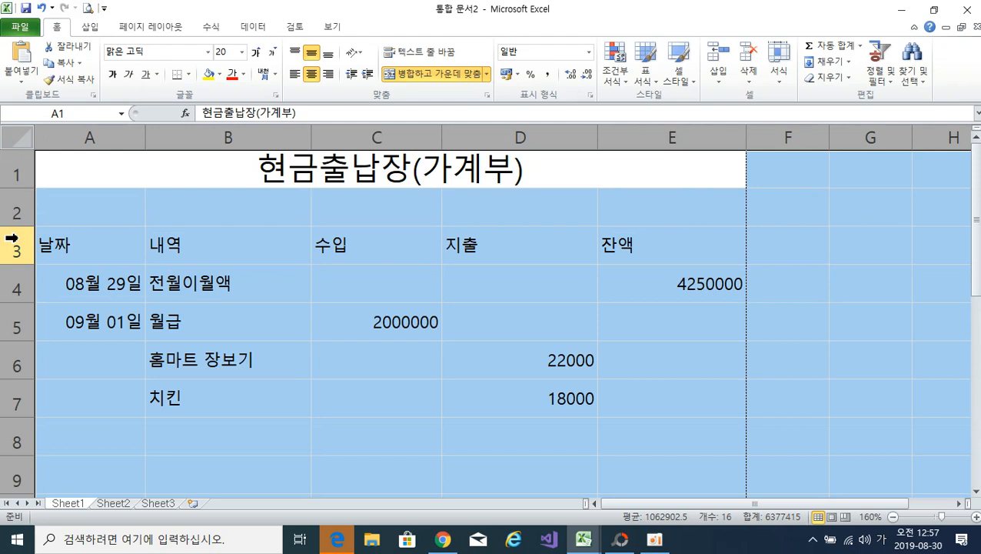
pyautogui.click(90, 296)
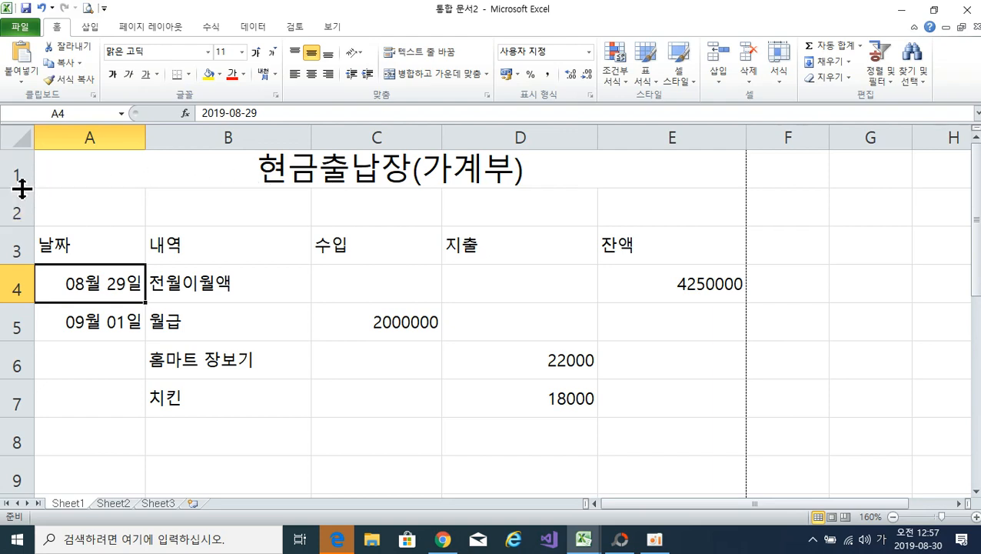
pyautogui.moveTo(21, 188); pyautogui.dragTo(20, 198)
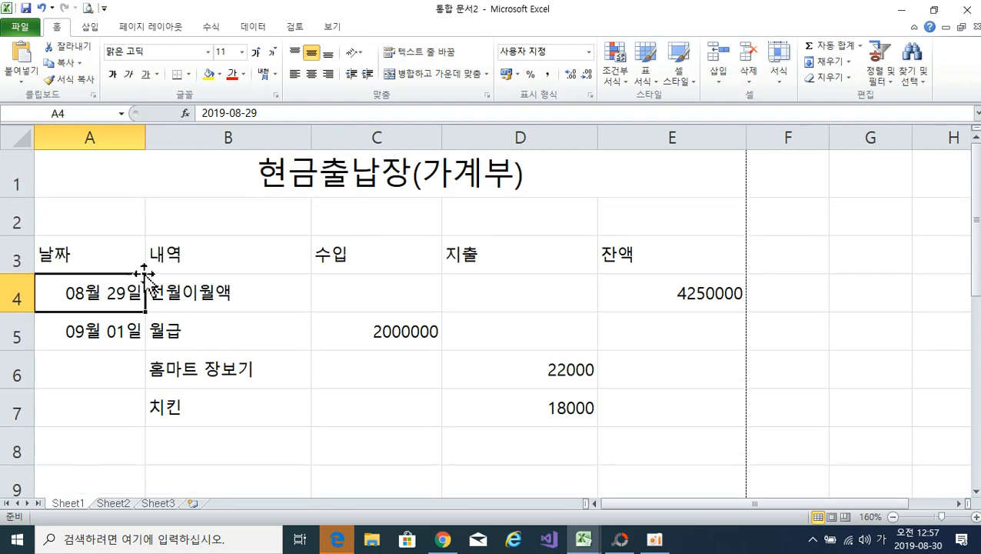
# Apply all borders to the ledger range A3 to E29, down to the last row of the first printed page.
pyautogui.click(199, 302)
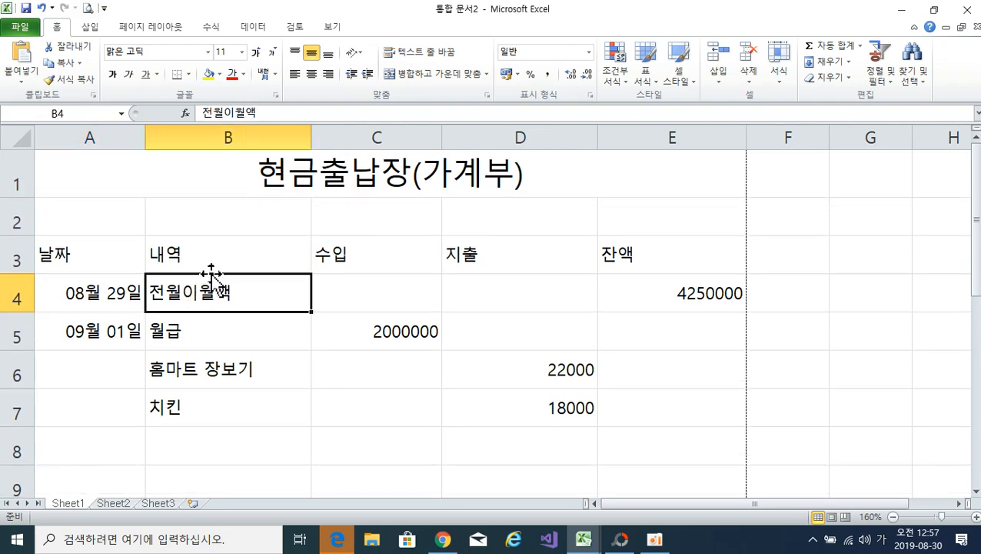
pyautogui.scroll(-7, 77, 315)
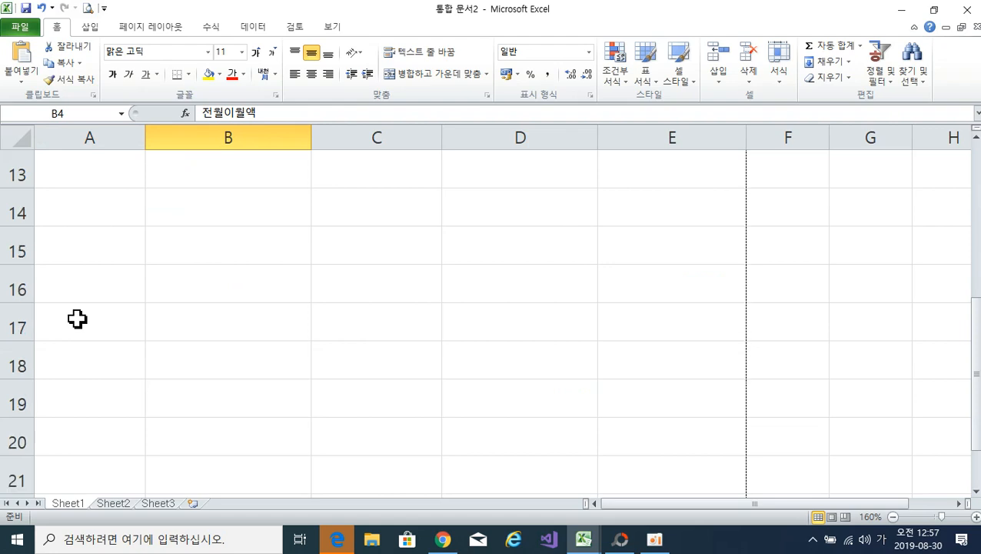
pyautogui.scroll(-1, 77, 312)
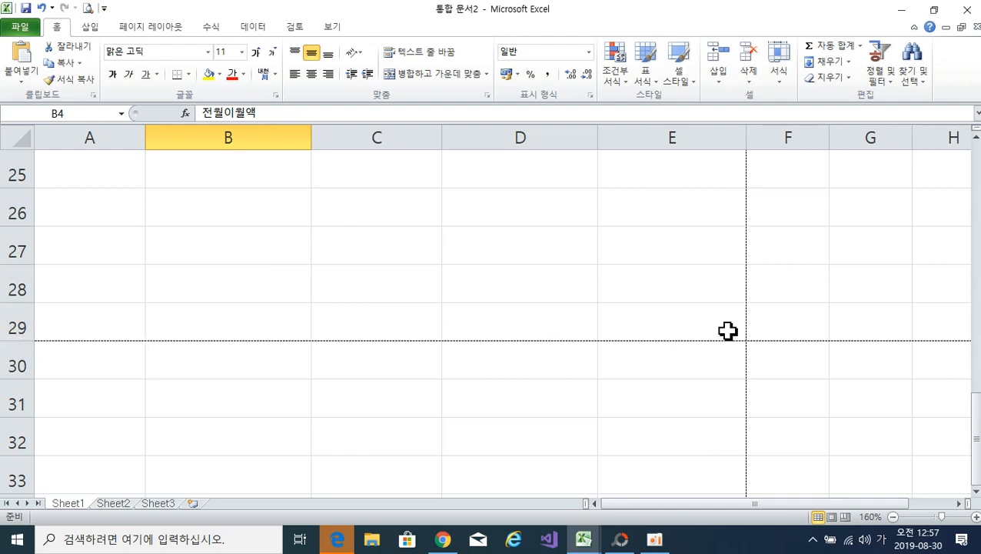
pyautogui.scroll(3, 699, 340)
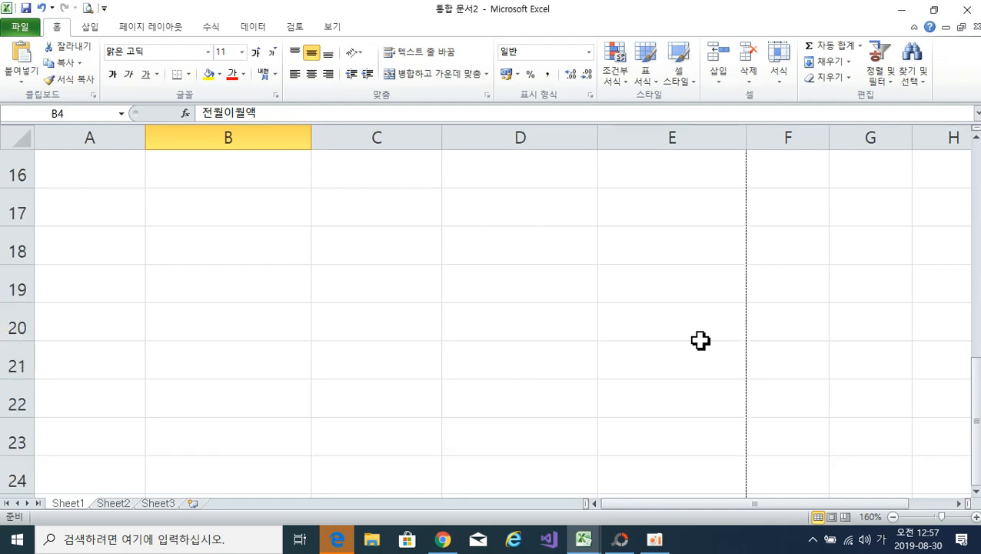
pyautogui.scroll(5, 700, 340)
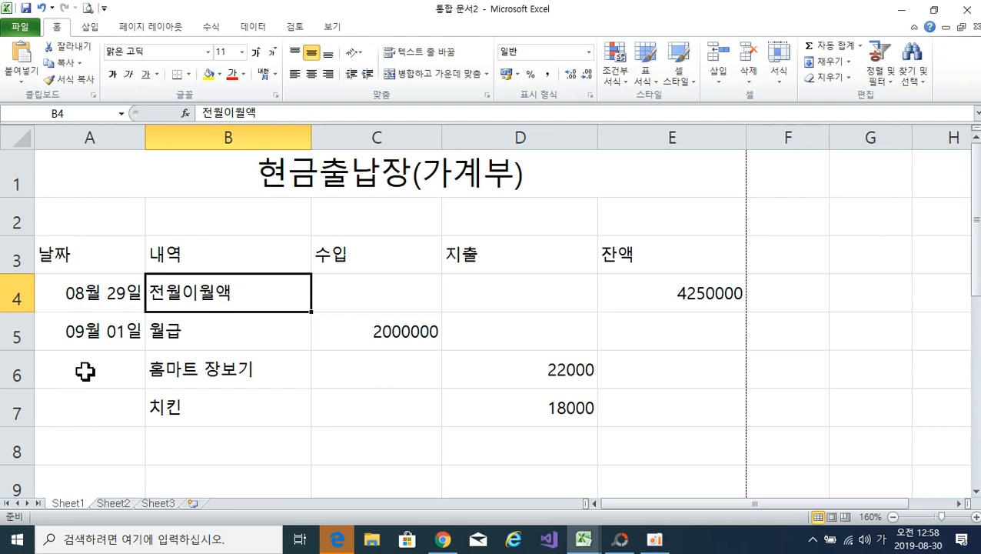
pyautogui.click(82, 256)
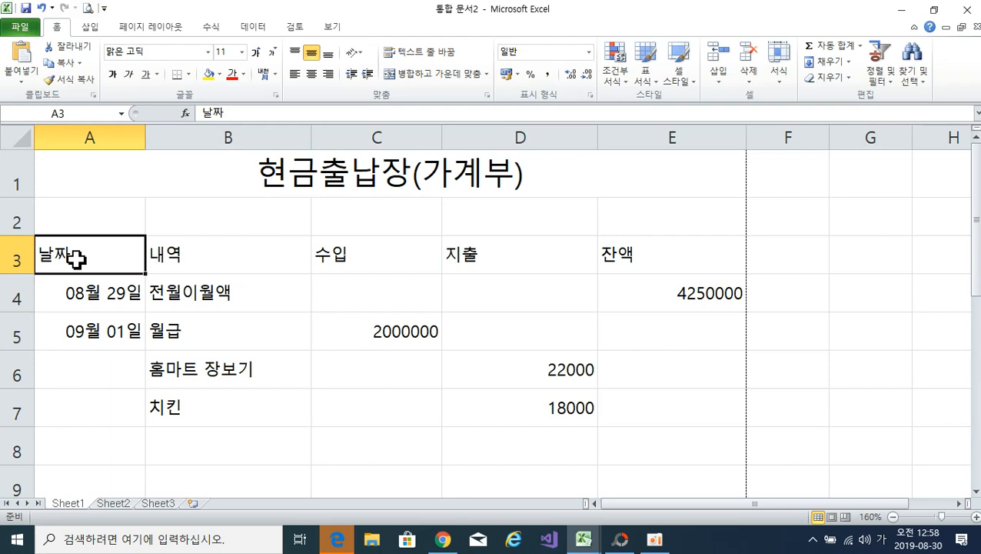
pyautogui.moveTo(77, 260); pyautogui.dragTo(631, 400)
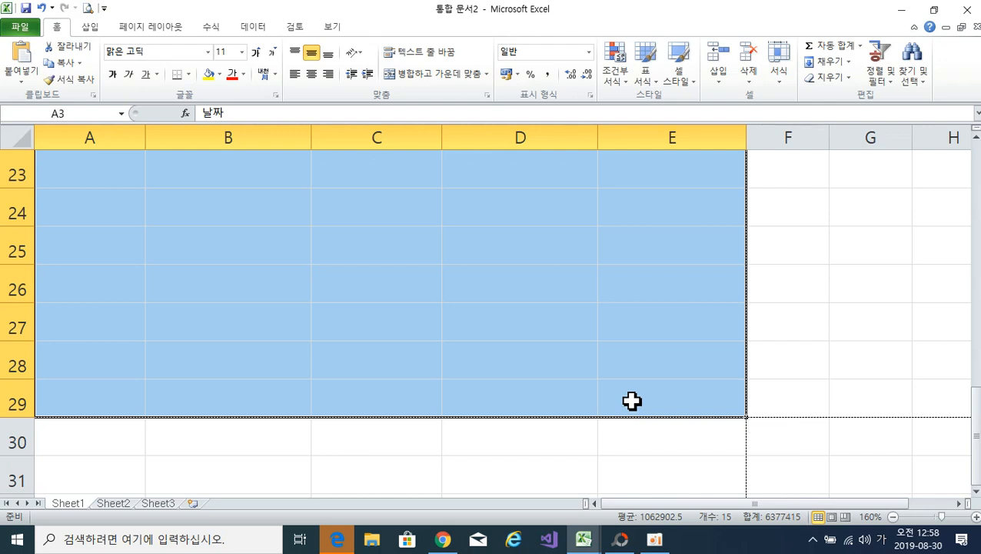
pyautogui.click(189, 75)
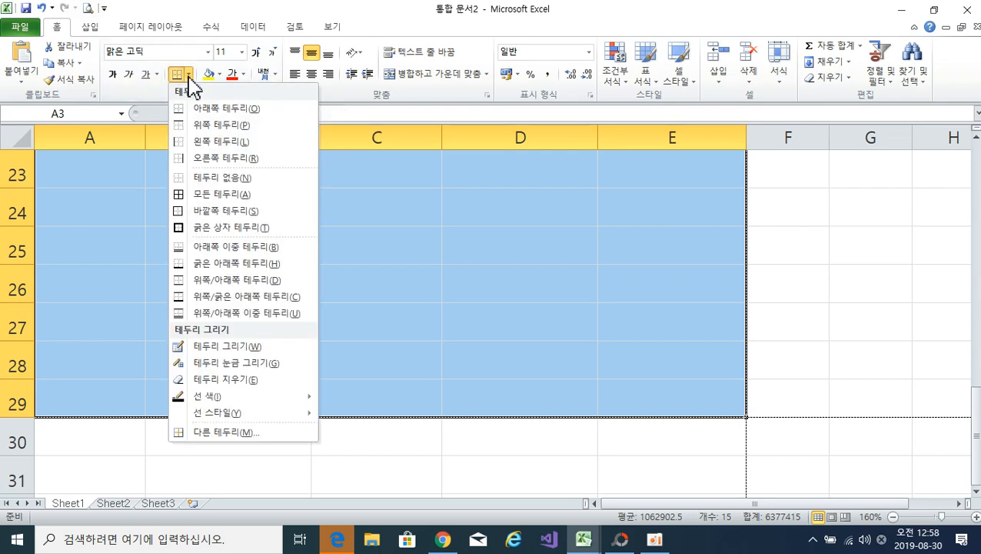
pyautogui.click(219, 195)
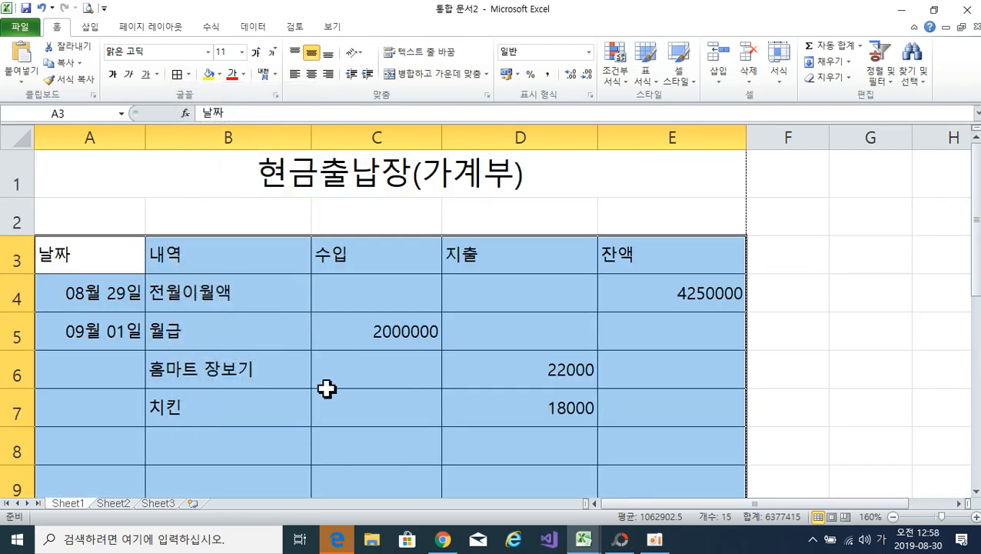
# Add a thick box border around the outside of the ledger range A3 to E29.
pyautogui.click(188, 75)
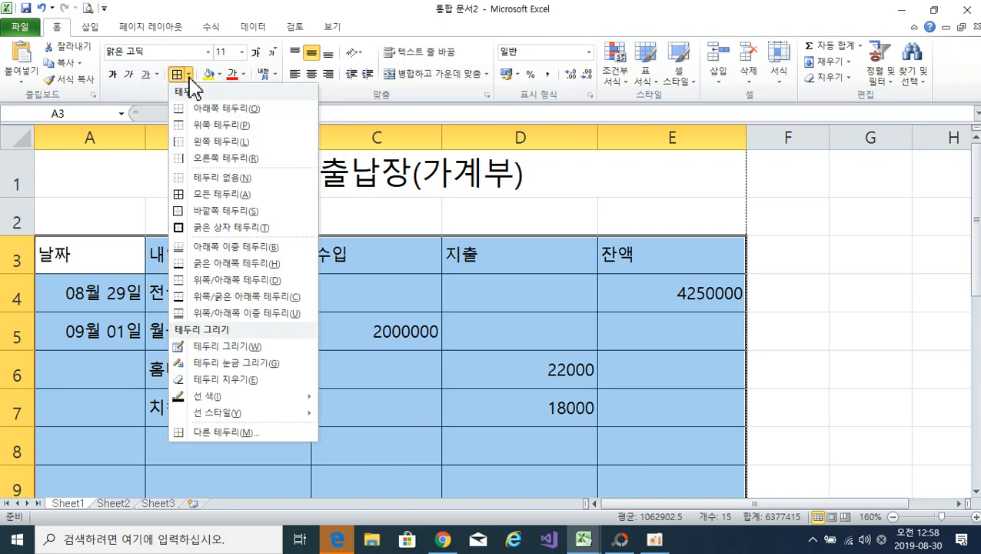
pyautogui.click(229, 230)
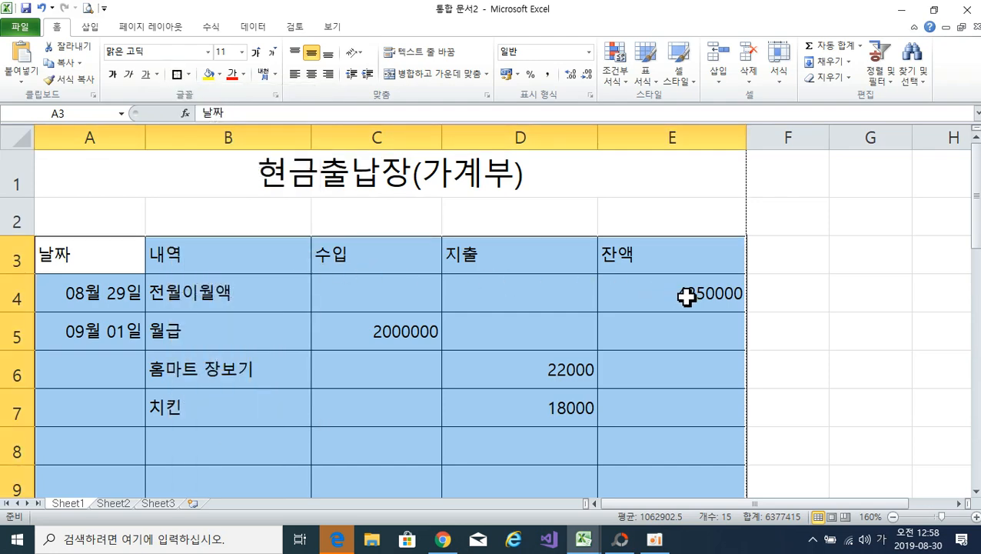
pyautogui.click(783, 299)
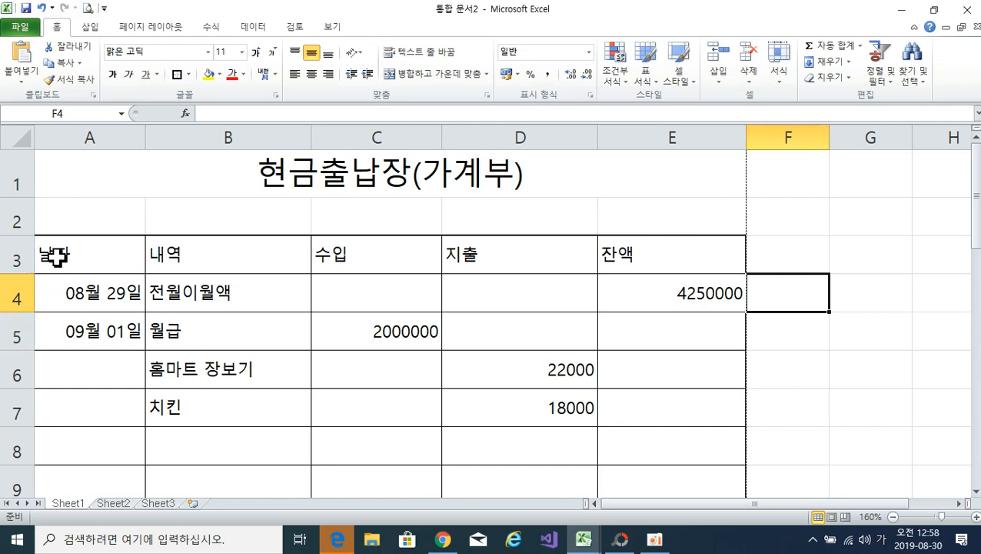
# Fill the header cells A3 to E3 with the lightest orange theme color and center their text horizontally.
pyautogui.moveTo(57, 257); pyautogui.dragTo(611, 259)
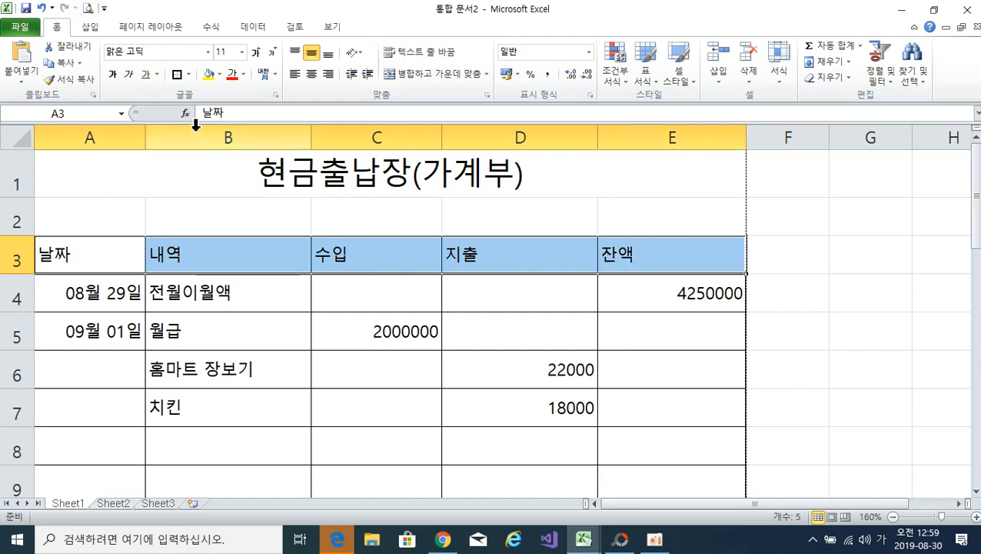
pyautogui.click(209, 75)
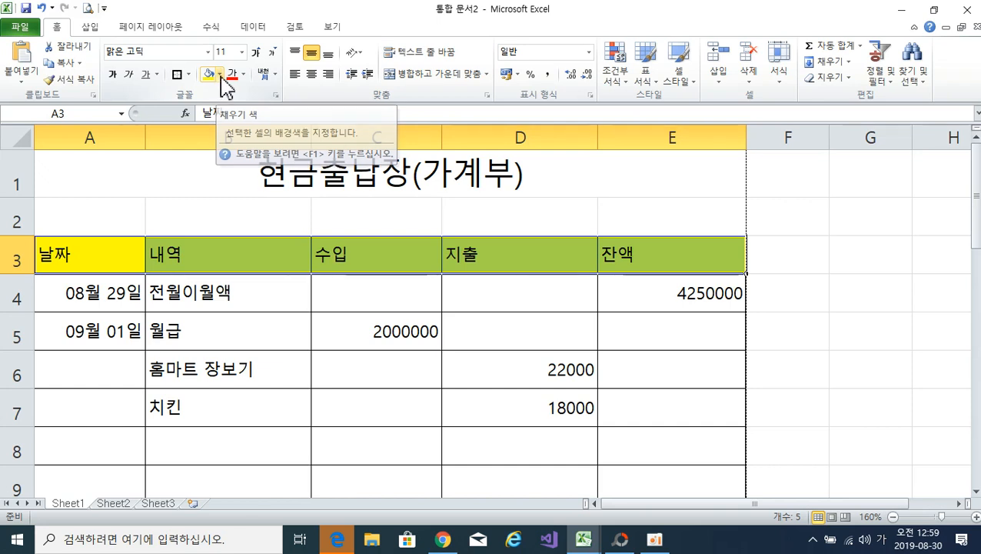
pyautogui.click(222, 75)
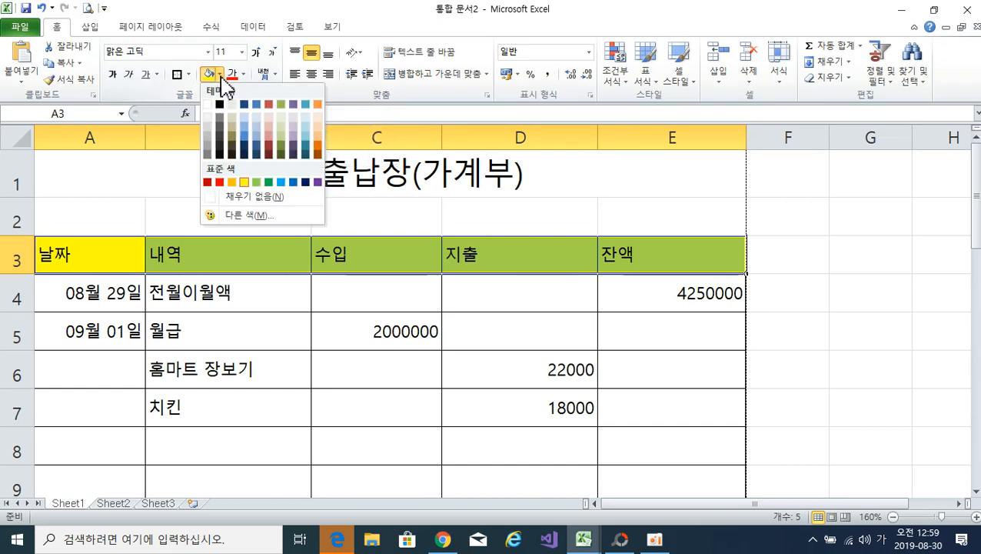
pyautogui.click(319, 121)
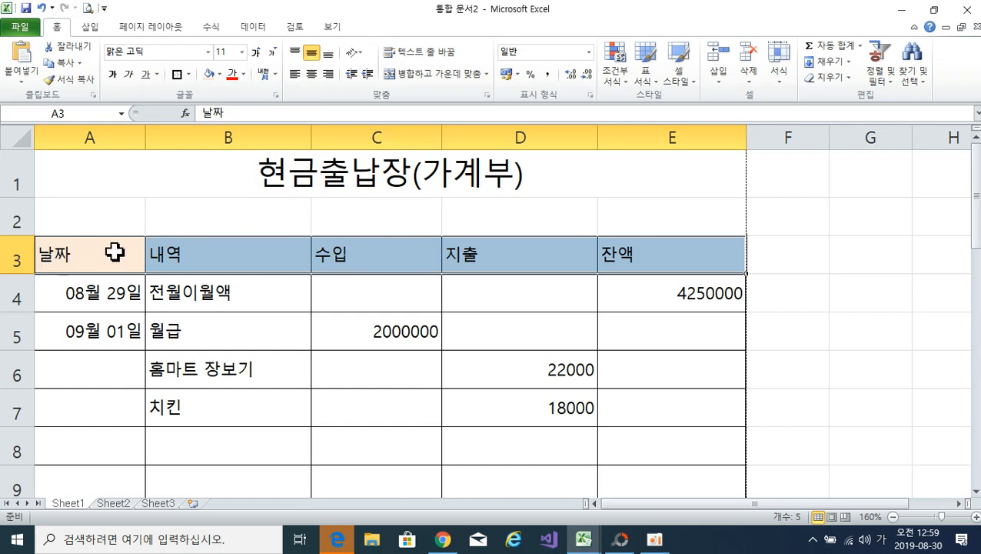
pyautogui.click(311, 74)
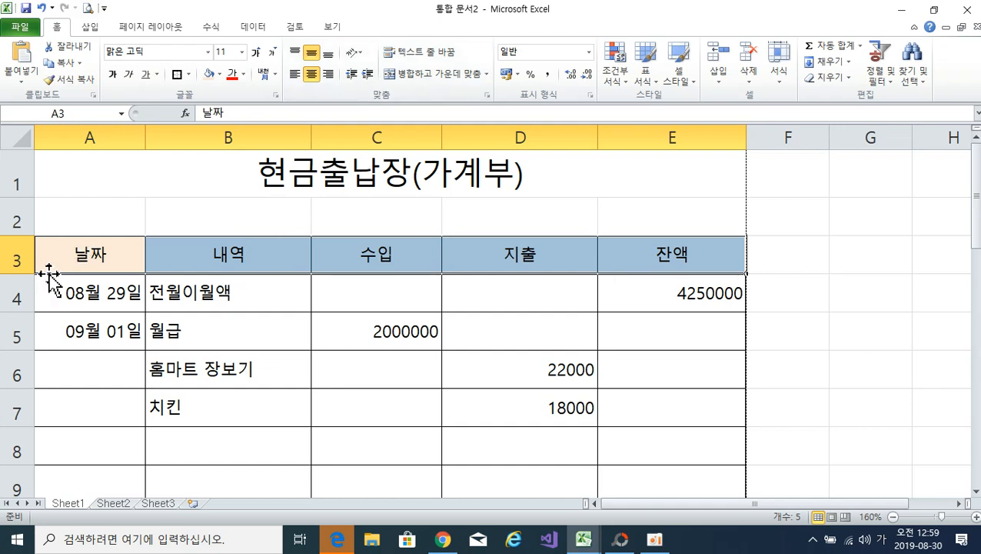
# Add a double bottom border under the header cells A3 to E3.
pyautogui.click(189, 79)
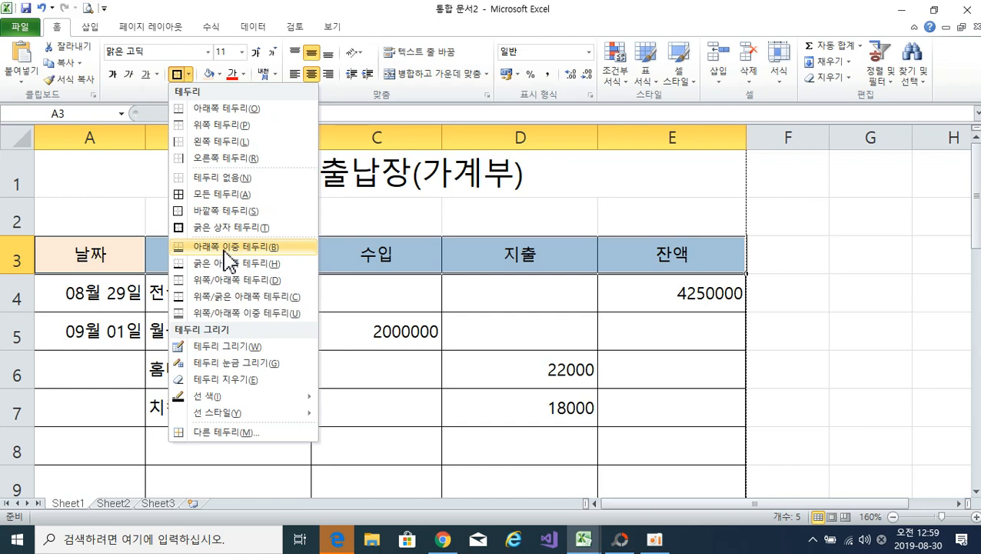
pyautogui.click(228, 254)
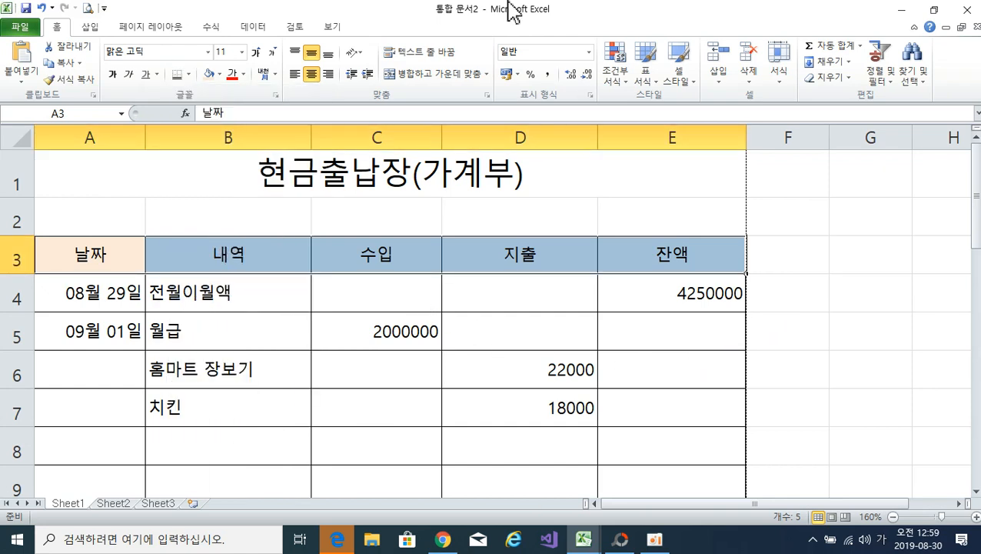
pyautogui.click(851, 254)
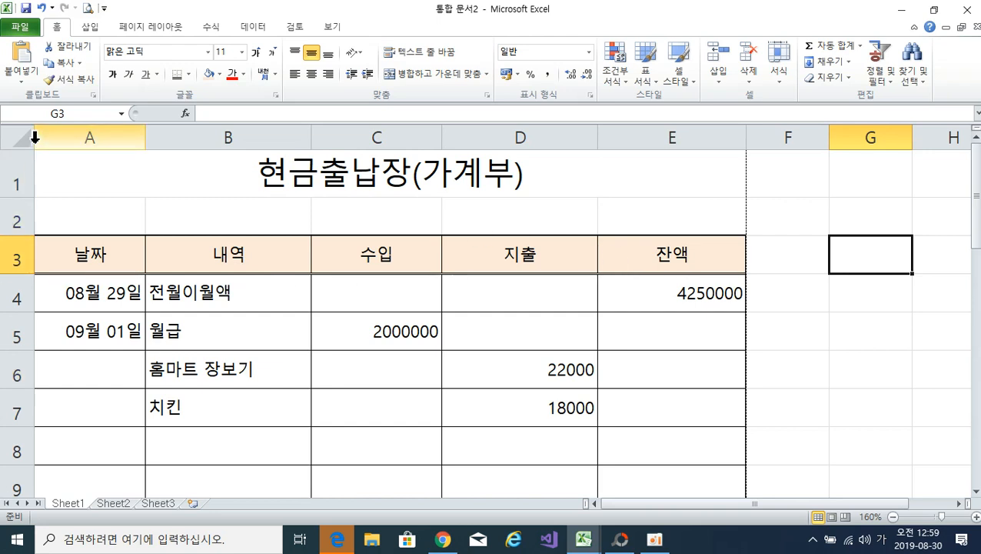
# Check the one-page ledger in the print preview and return to the worksheet.
pyautogui.click(88, 9)
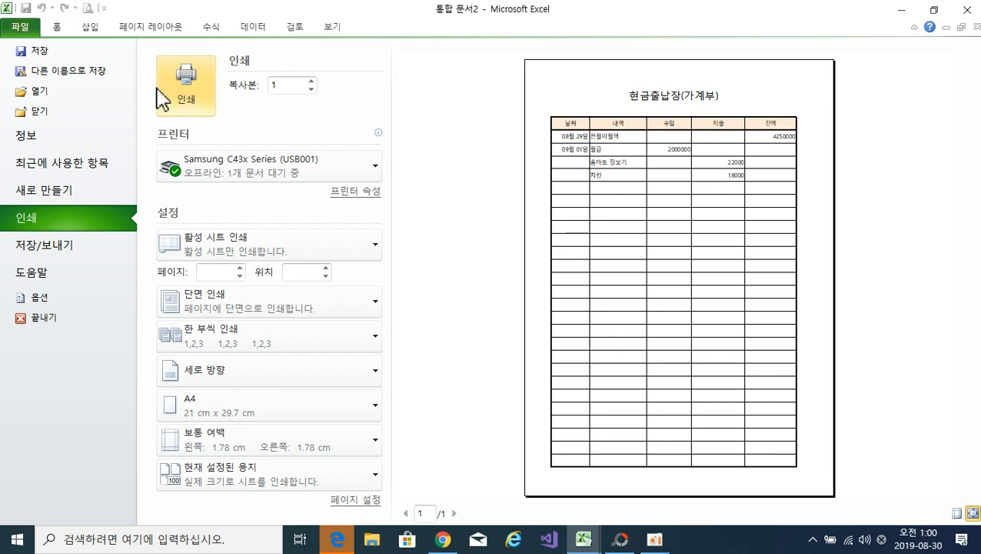
pyautogui.click(57, 28)
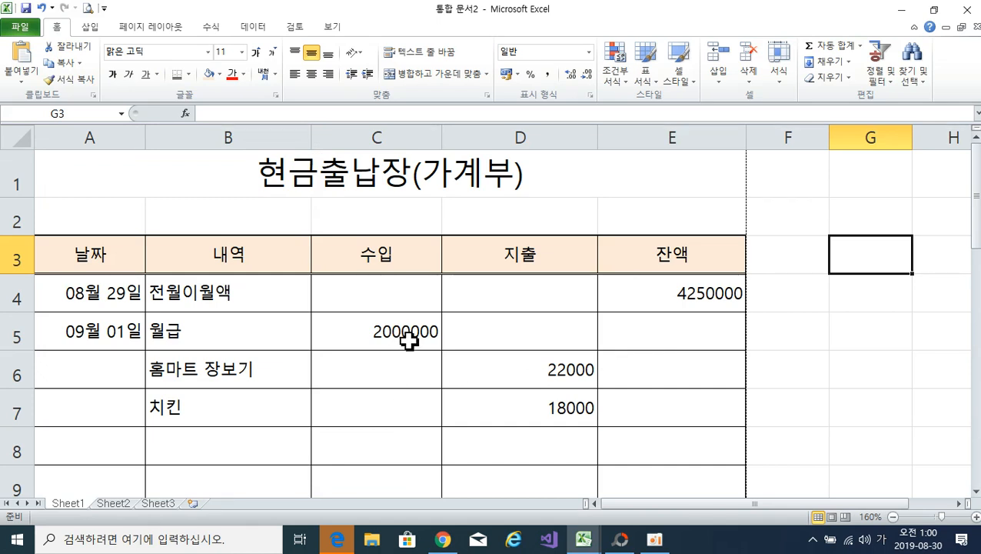
# Apply the thousands-separator comma style to the income, expense and balance cells C4 to E29.
pyautogui.click(395, 299)
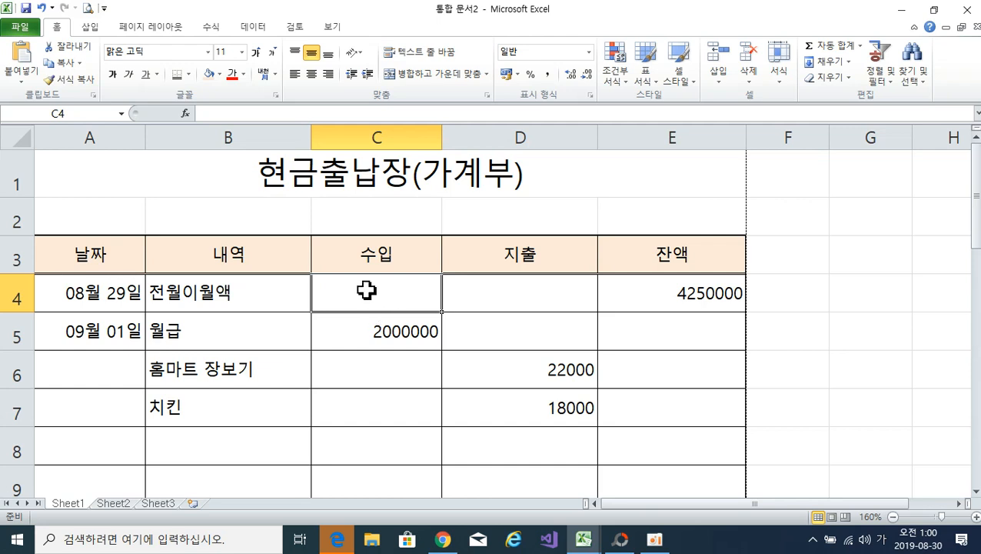
pyautogui.moveTo(394, 292); pyautogui.dragTo(629, 357)
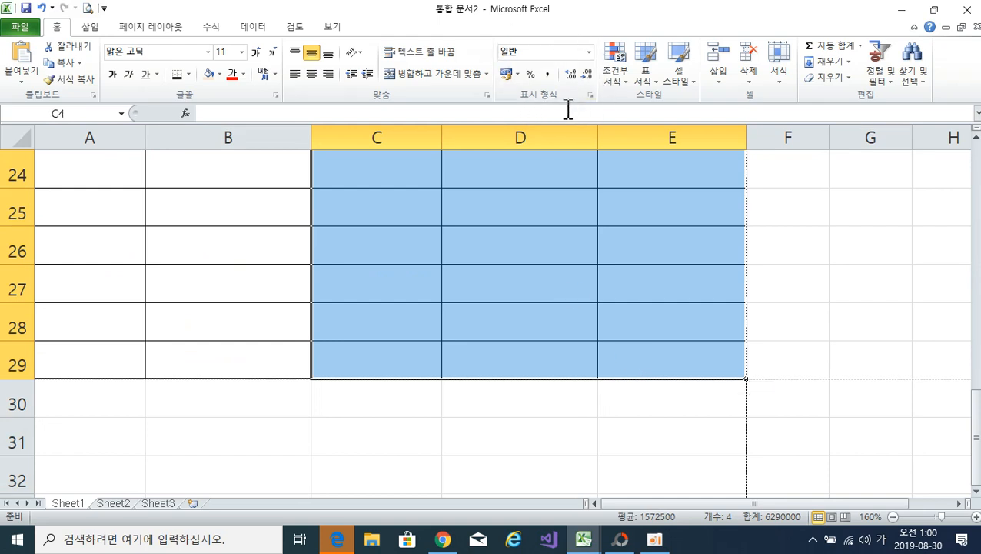
pyautogui.click(547, 77)
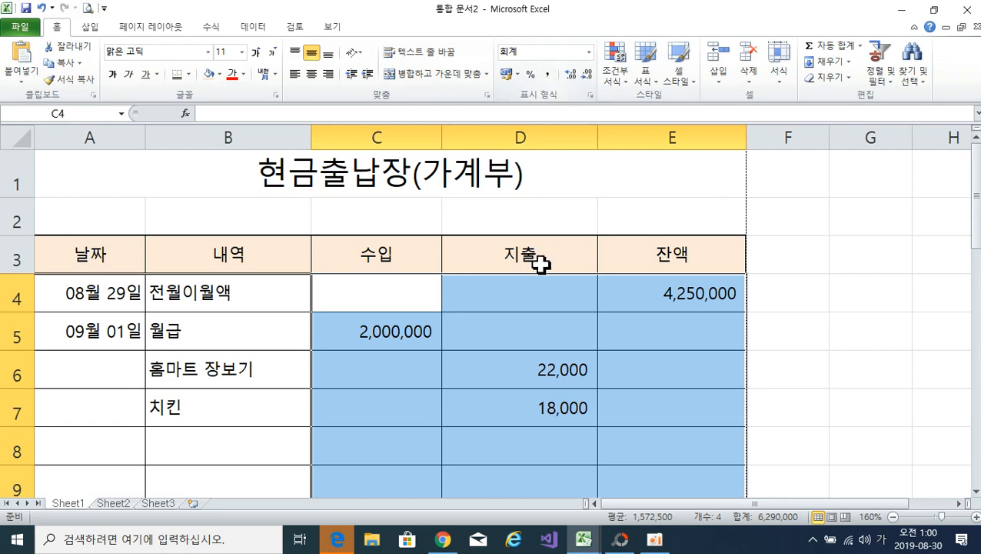
pyautogui.click(528, 375)
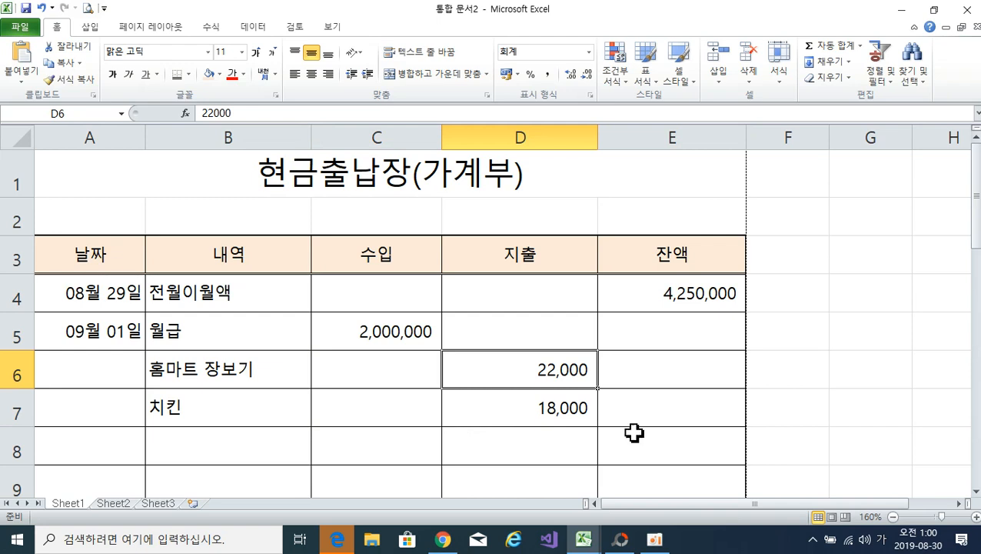
# Add a row 8 entry with income 100000 in C8 and the description 알바비 in B8.
pyautogui.click(404, 453)
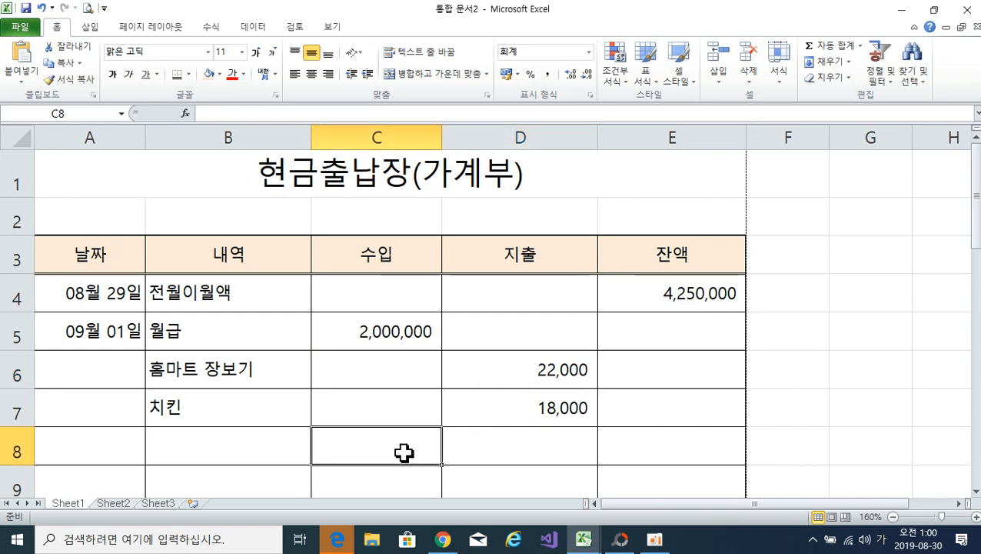
pyautogui.write('100000')
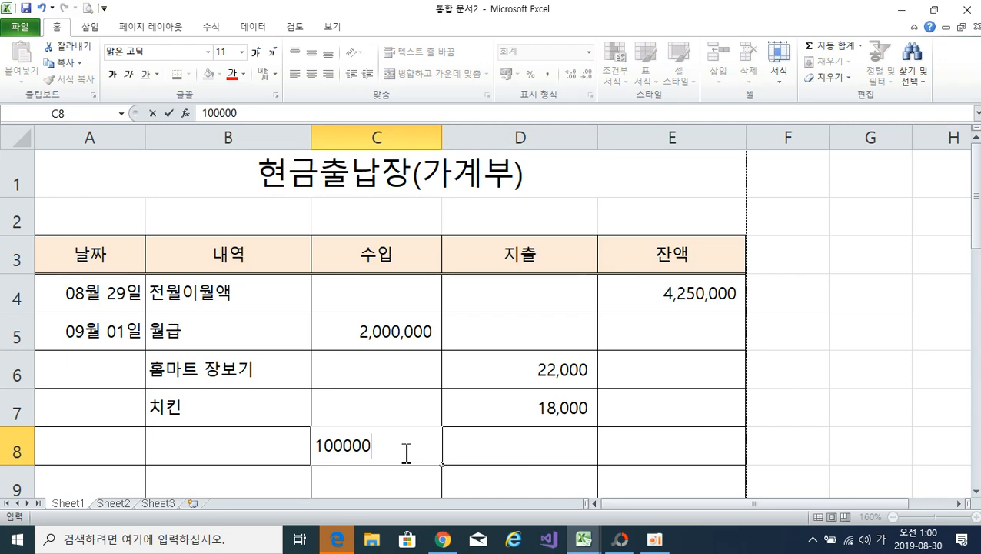
pyautogui.press('Return')
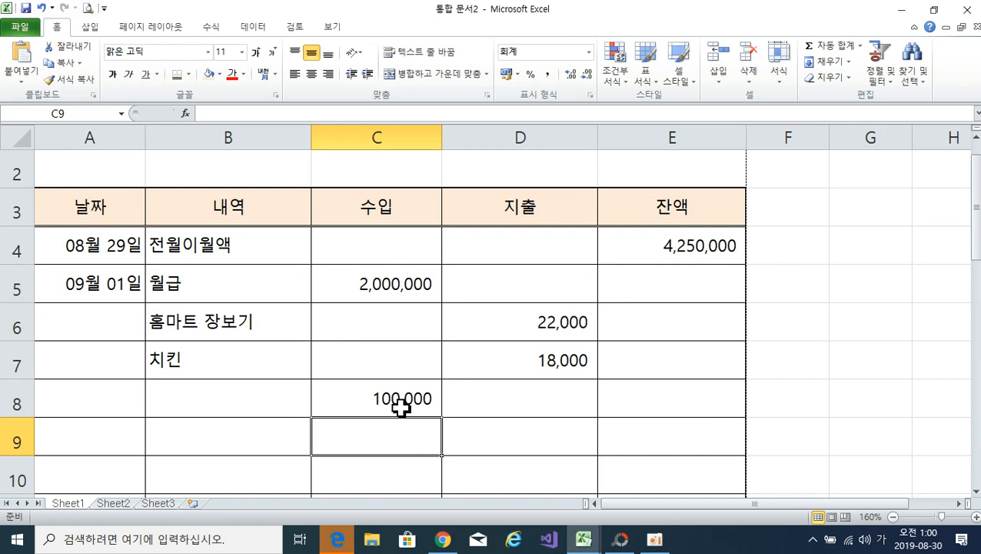
pyautogui.click(212, 405)
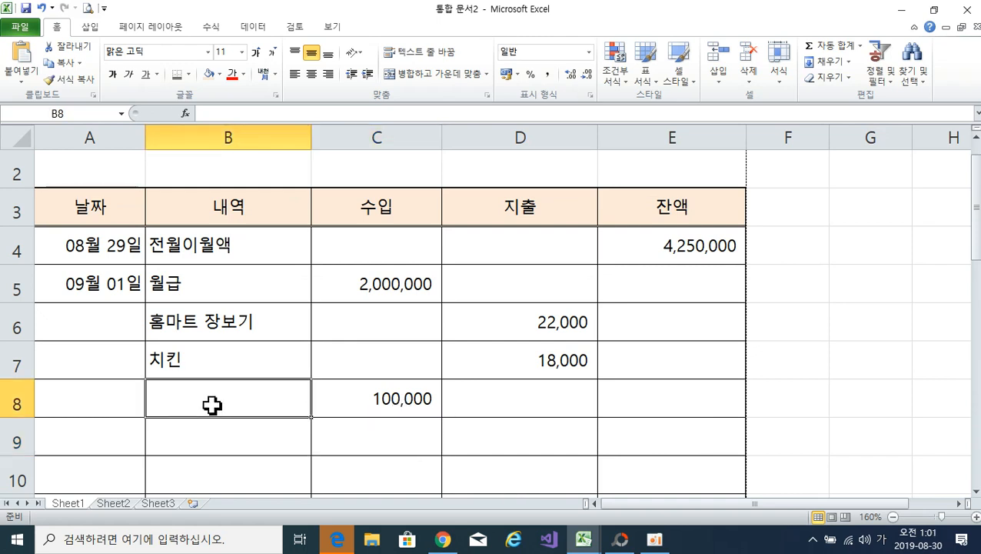
pyautogui.write('아ㄹ바비')
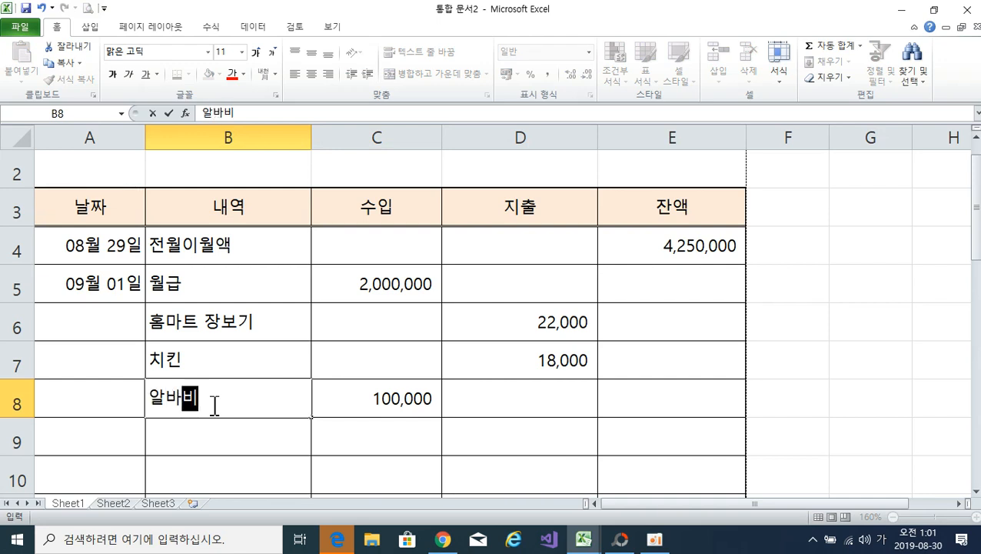
pyautogui.press('Return')
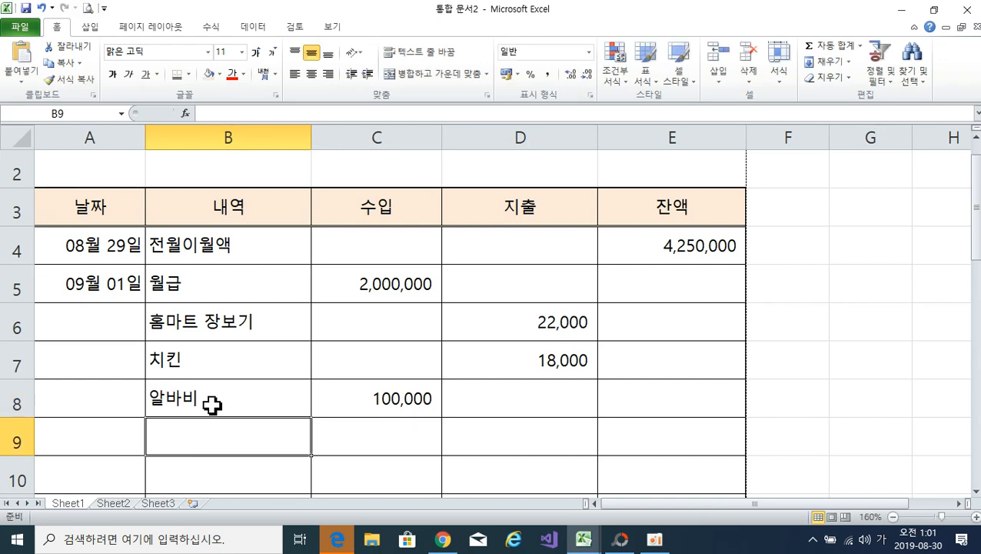
# Enter the running balance formula =E4+C5-D5 in cell E5.
pyautogui.scroll(1, 212, 406)
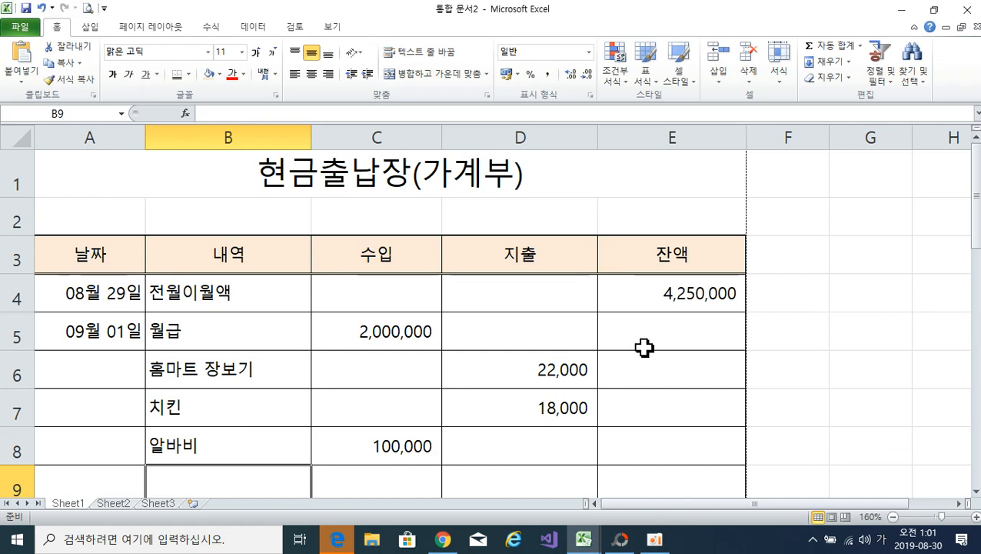
pyautogui.click(681, 338)
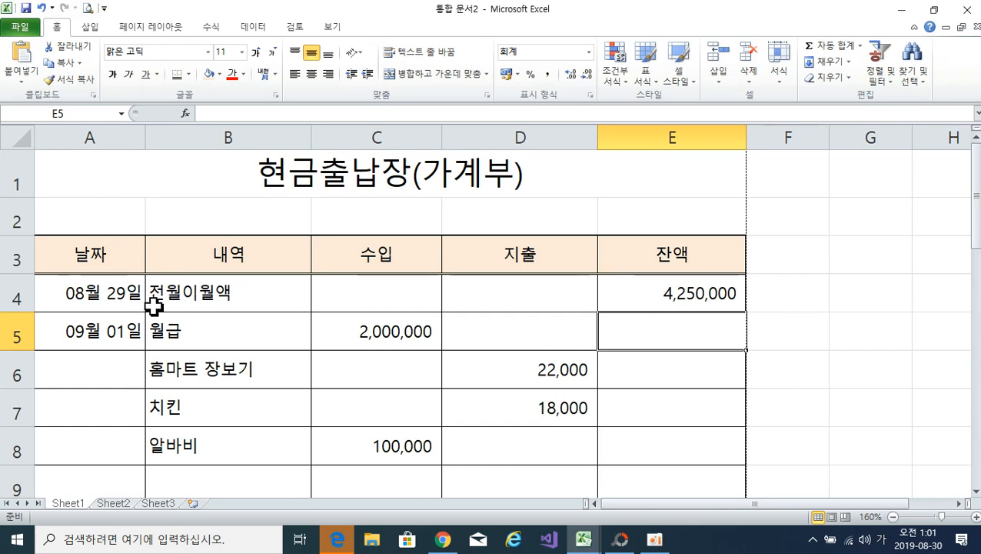
pyautogui.click(660, 298)
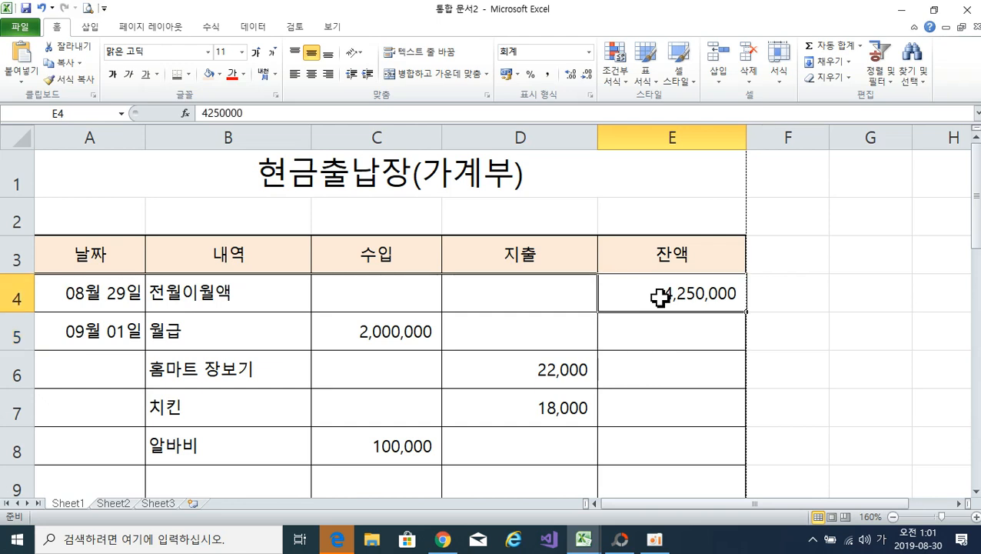
pyautogui.click(666, 332)
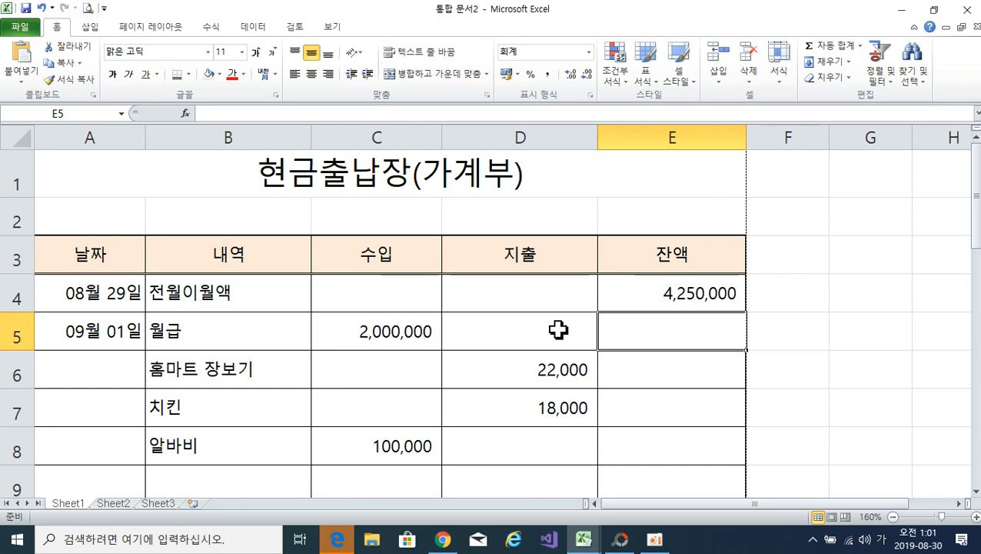
pyautogui.click(731, 382)
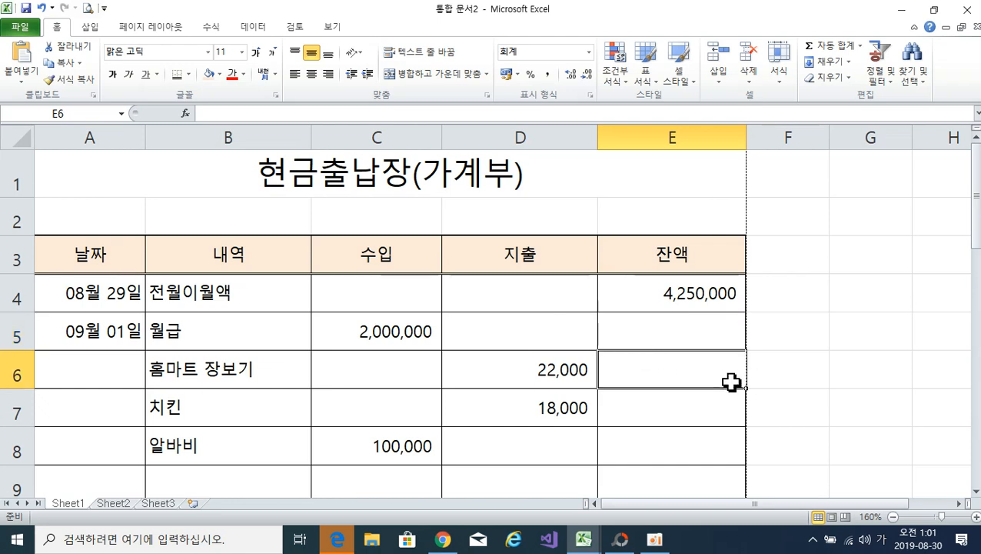
pyautogui.click(683, 340)
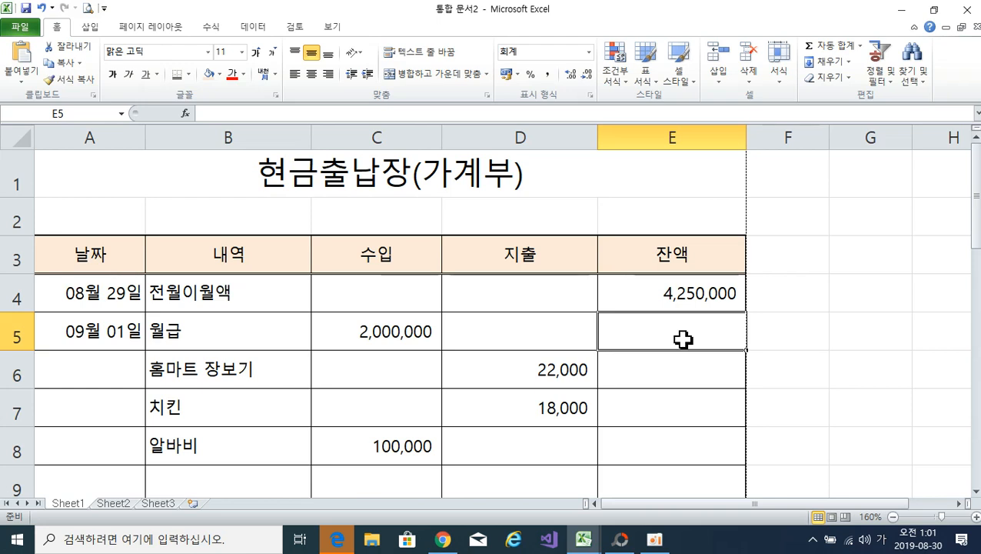
pyautogui.write('=')
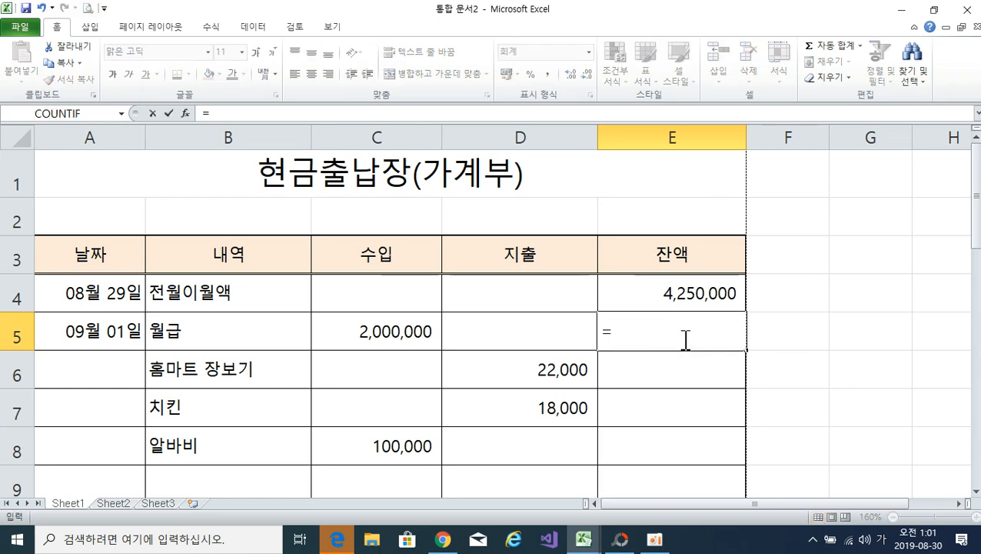
pyautogui.click(652, 295)
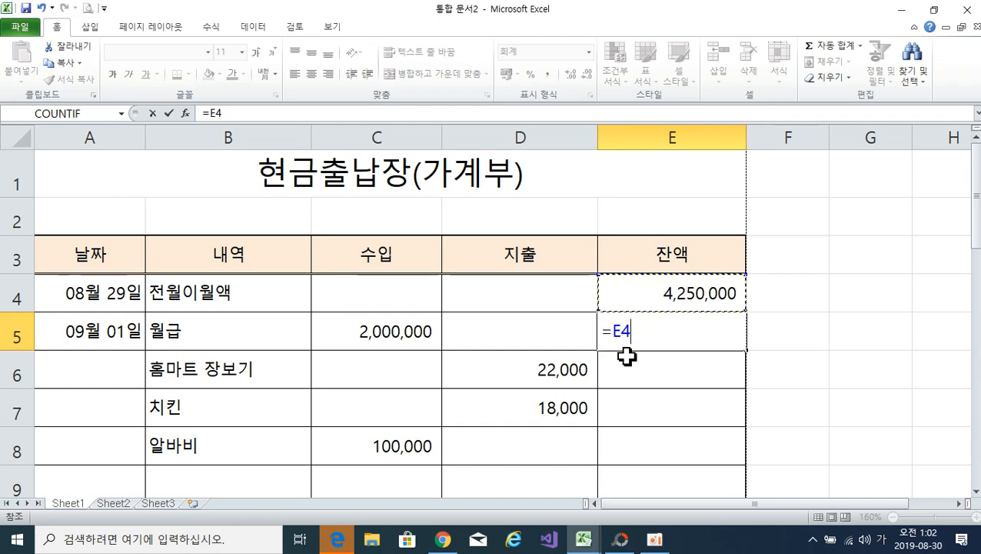
pyautogui.write('+')
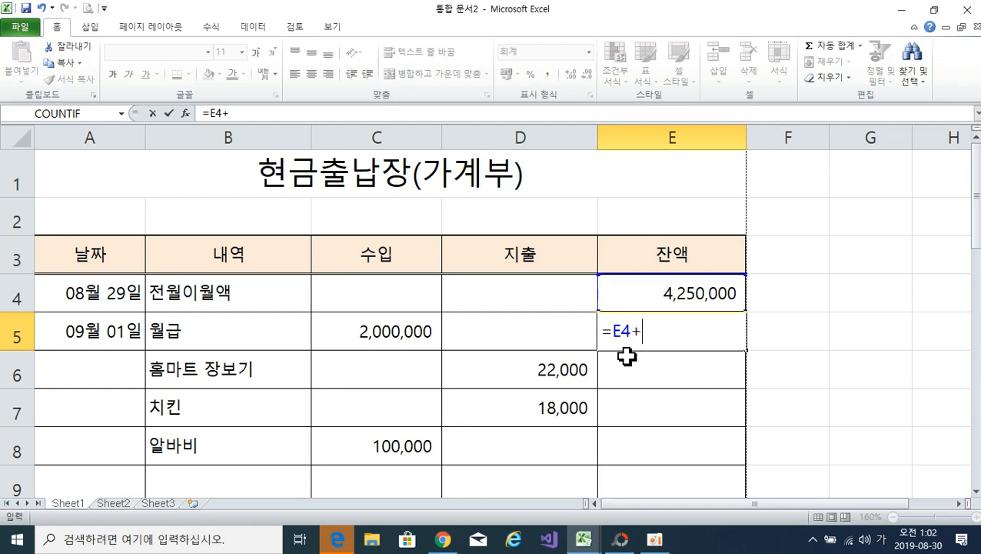
pyautogui.click(379, 332)
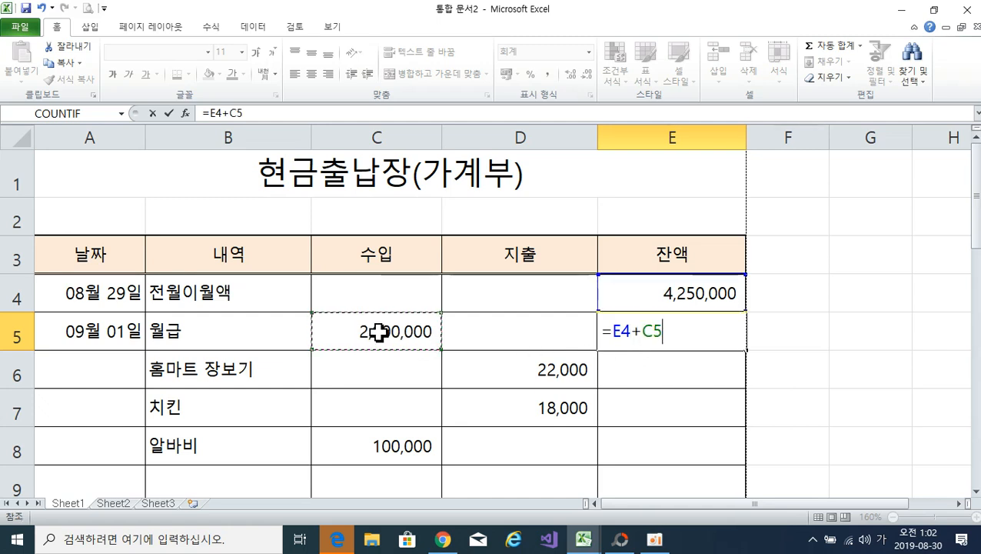
pyautogui.write('-')
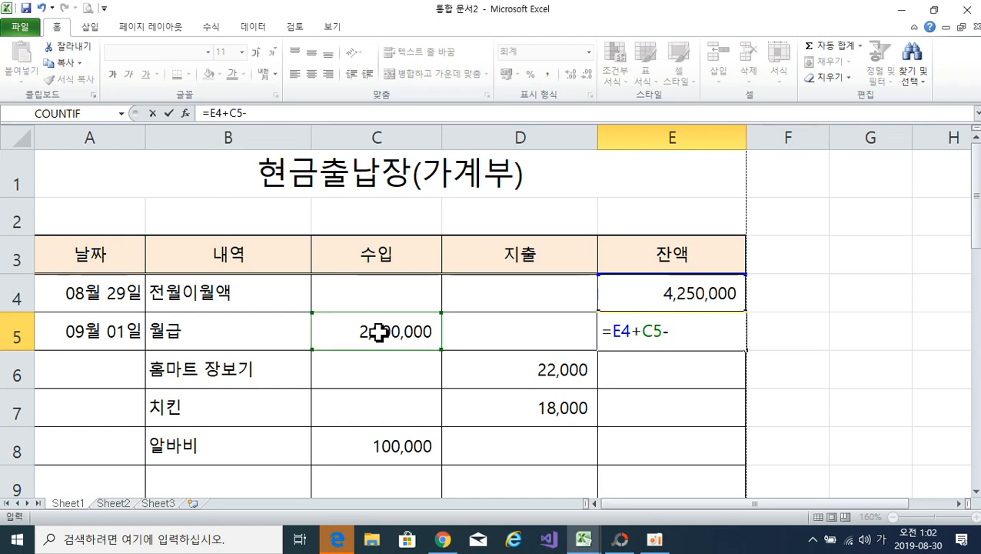
pyautogui.click(520, 330)
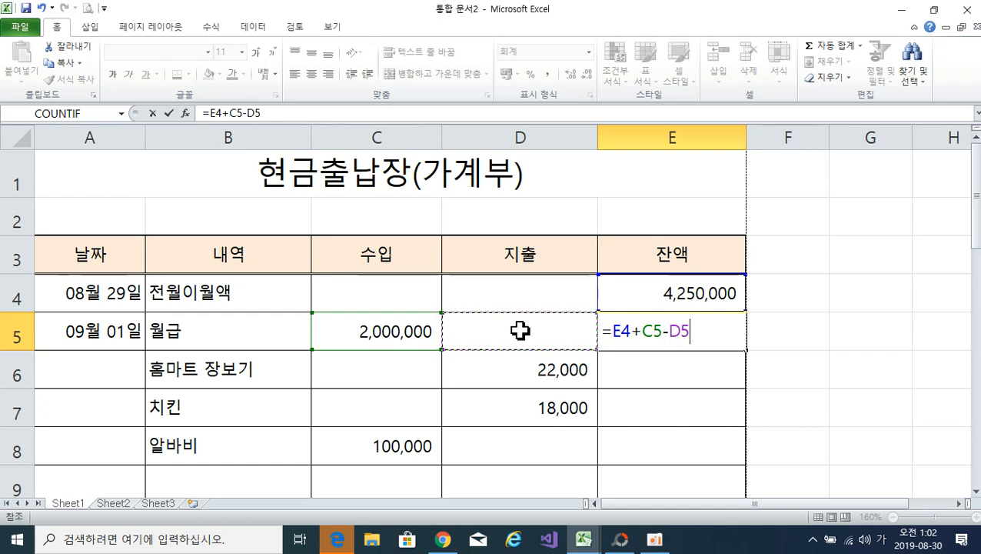
pyautogui.press('Return')
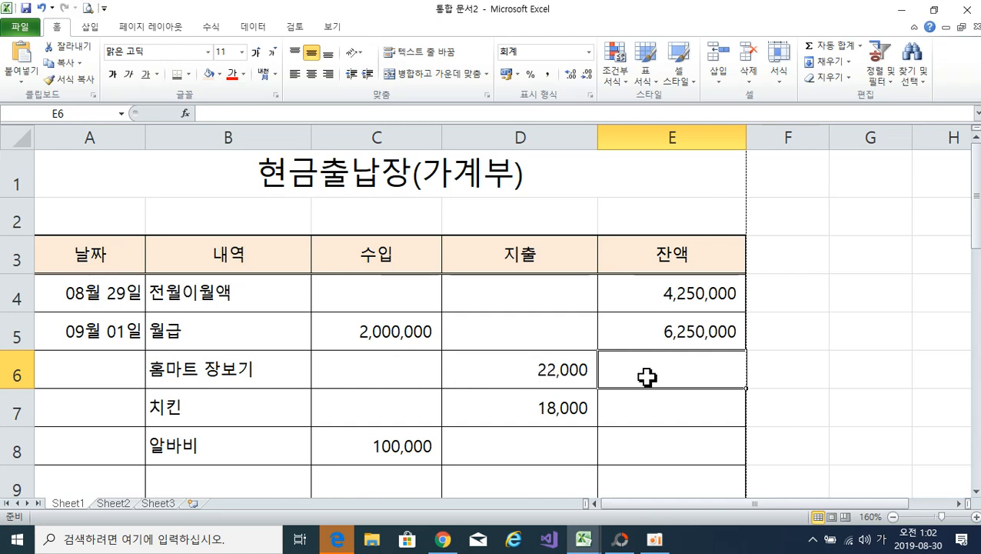
# Fill the balance formula from E5 down to E8.
pyautogui.click(644, 334)
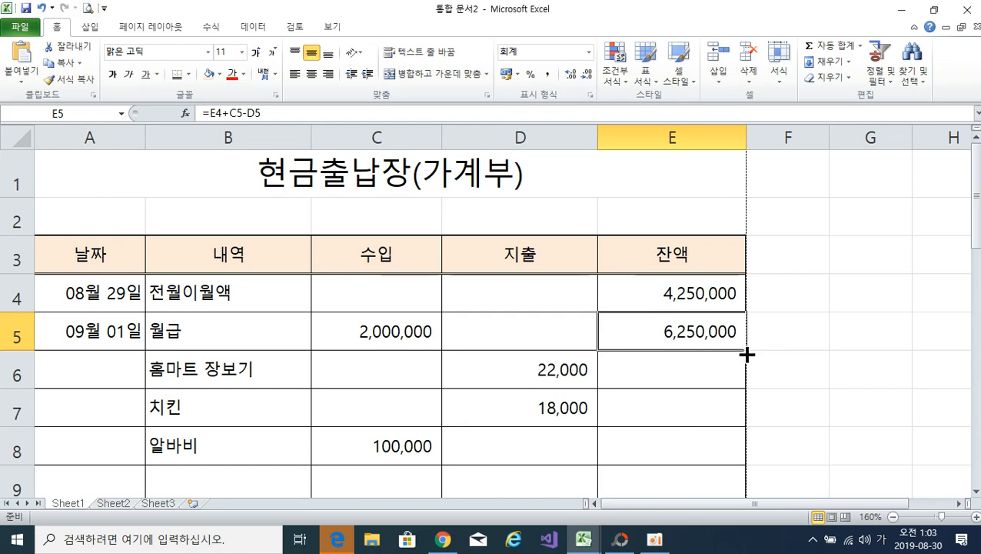
pyautogui.moveTo(746, 355); pyautogui.dragTo(734, 454)
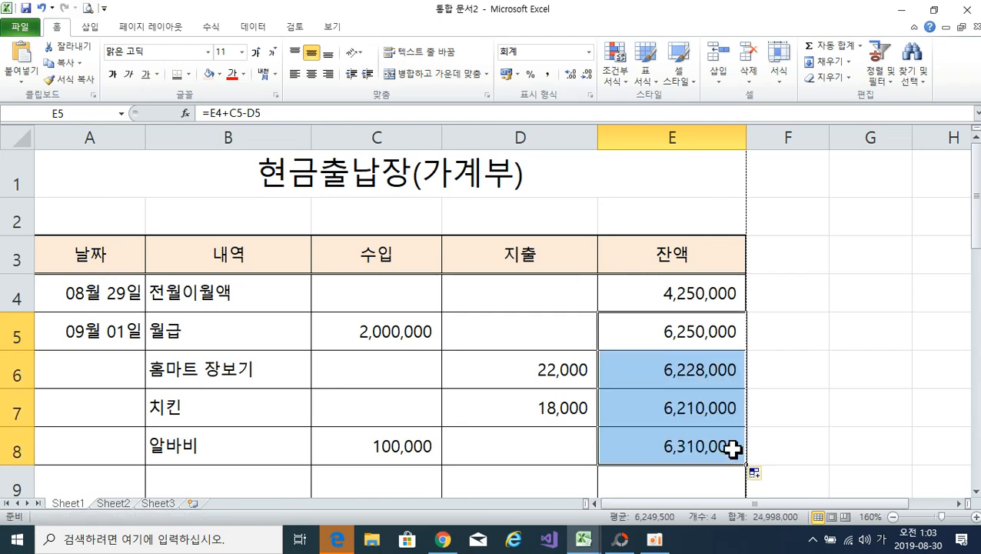
pyautogui.click(782, 431)
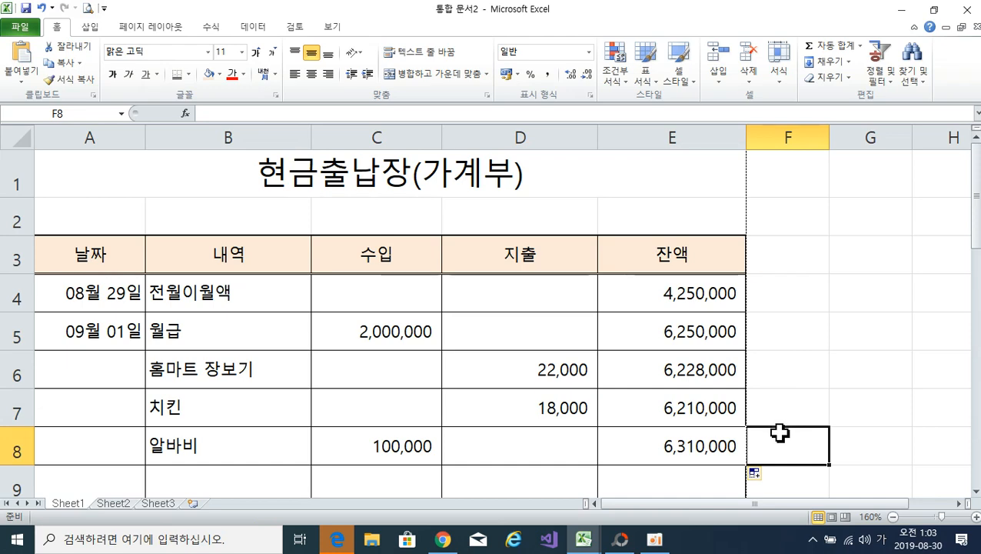
pyautogui.scroll(-1, 779, 430)
pyautogui.scroll(1, 583, 399)
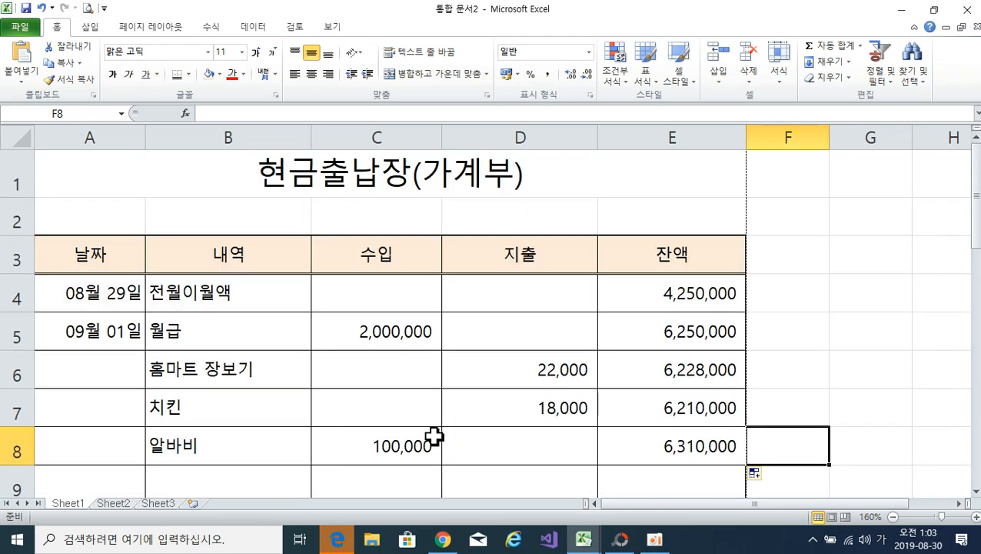
# Change the 알바비 income in cell C8 to 200000.
pyautogui.click(382, 452)
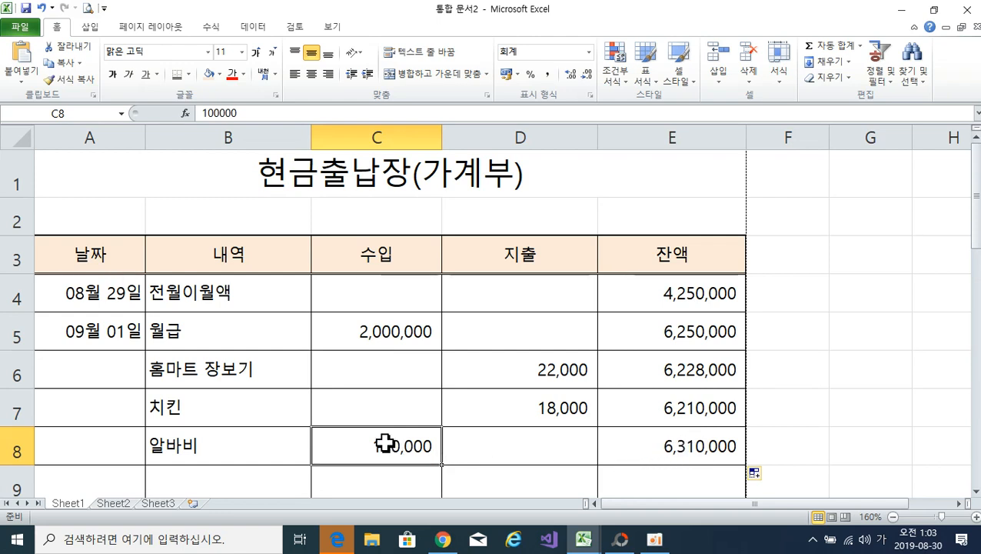
pyautogui.write('2000')
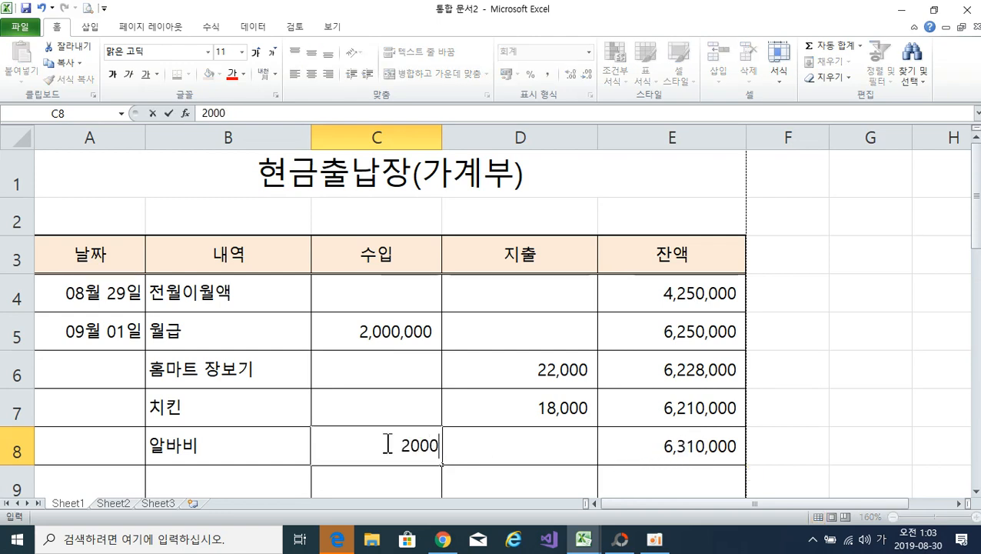
pyautogui.write('00')
pyautogui.press('Return')
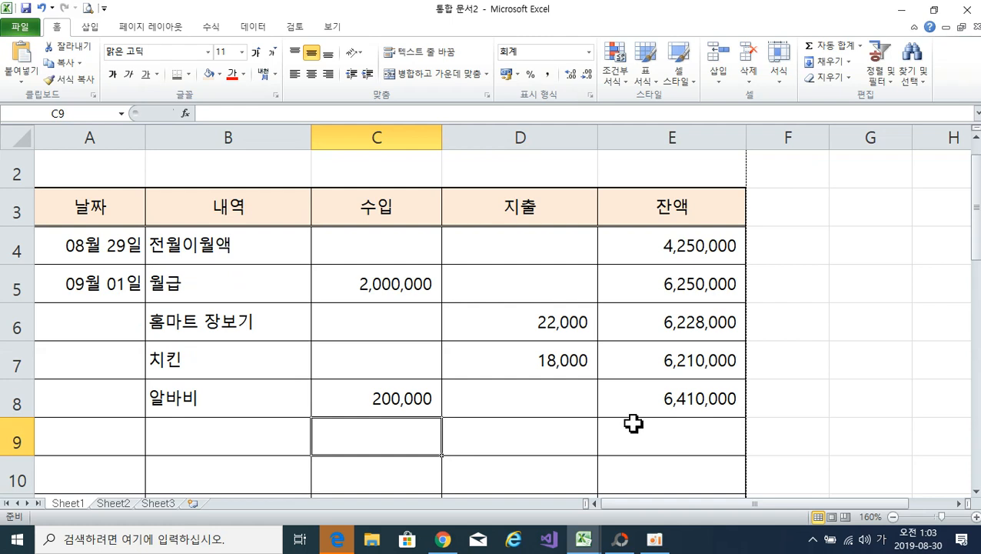
pyautogui.click(486, 443)
pyautogui.click(416, 440)
pyautogui.click(483, 438)
pyautogui.click(385, 443)
pyautogui.click(480, 448)
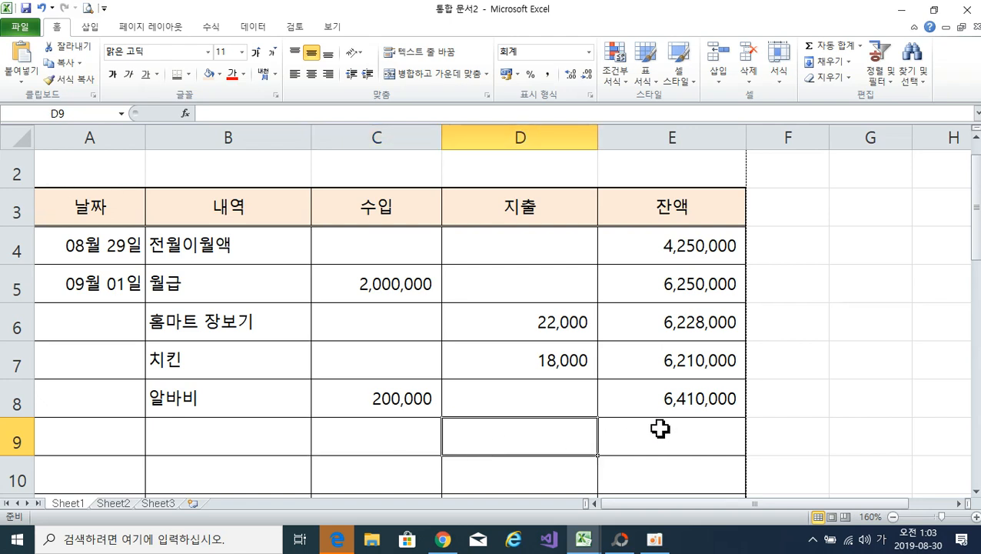
# Merge and center cells A29:B29 in the ledger's last row and enter the label 합계.
pyautogui.scroll(-7, 388, 422)
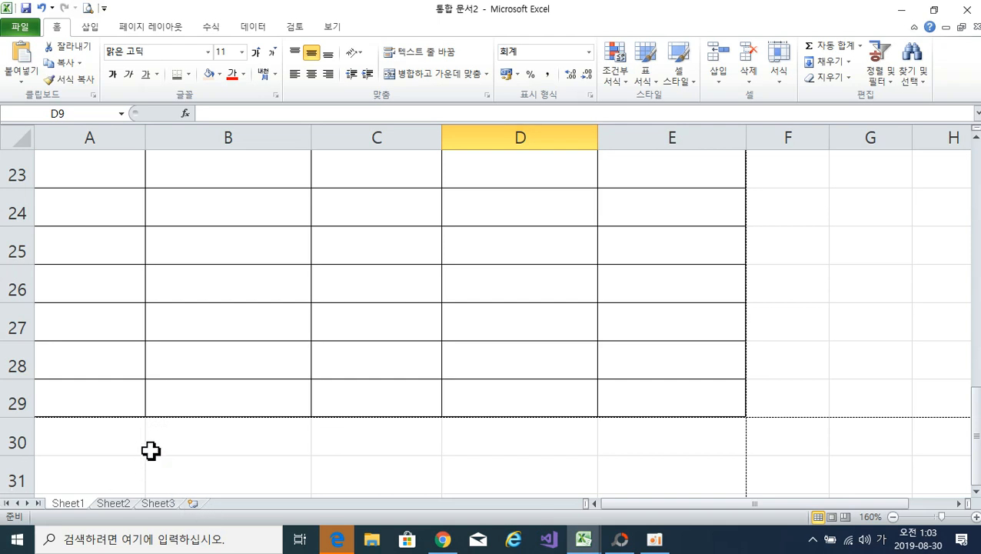
pyautogui.moveTo(117, 396); pyautogui.dragTo(165, 395)
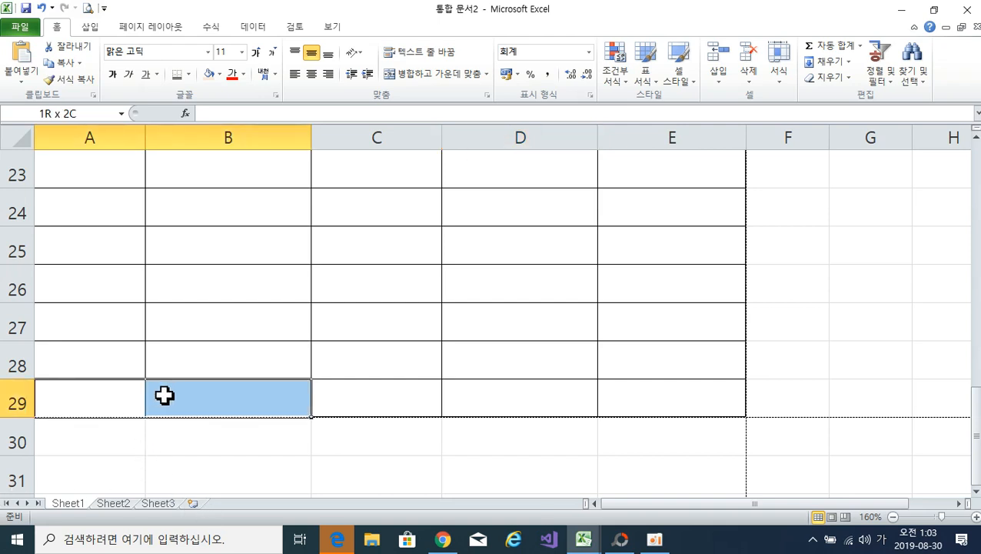
pyautogui.click(438, 74)
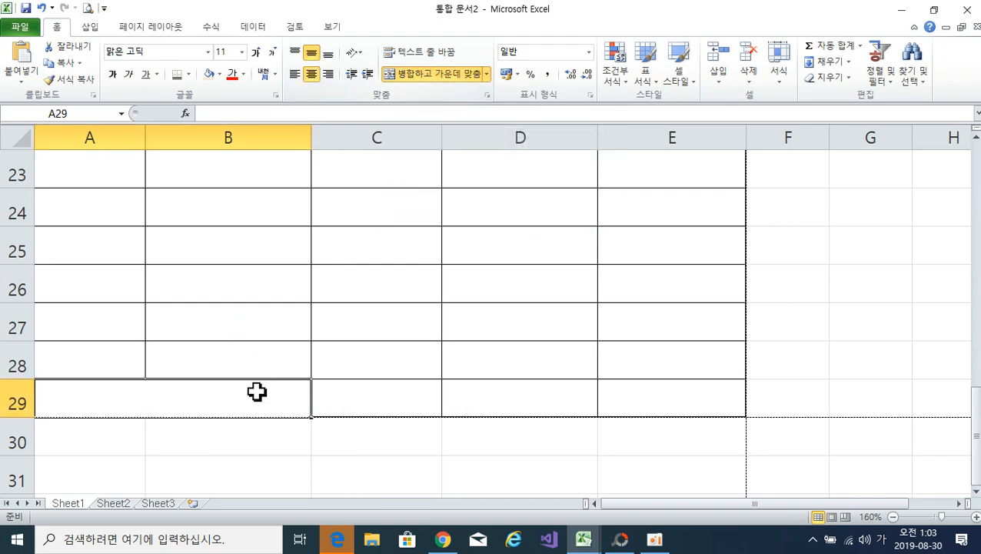
pyautogui.write('합')
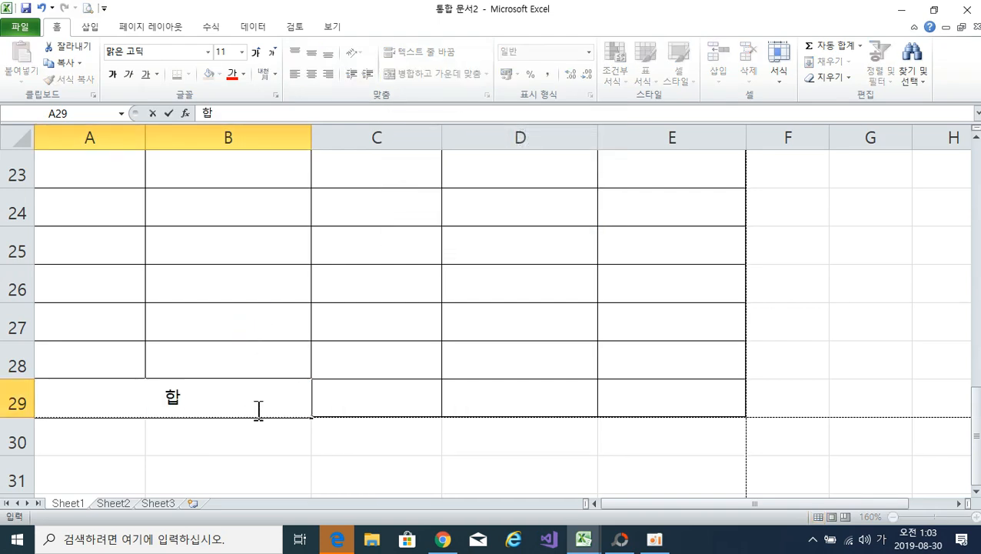
pyautogui.write('ㄱ')
pyautogui.press('Return')
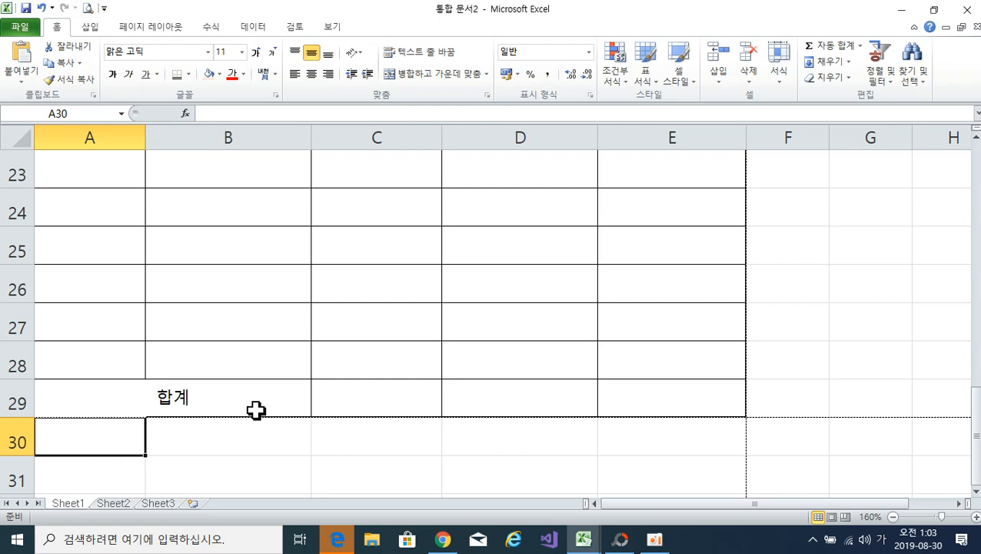
# Total the income column in cell C29 with the SUM function over the range C4:C28.
pyautogui.click(376, 405)
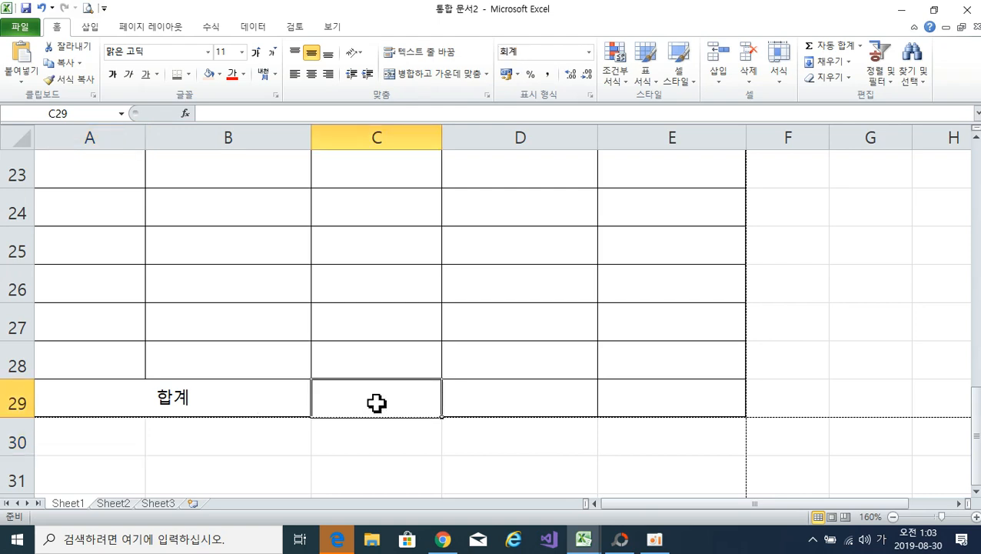
pyautogui.click(495, 407)
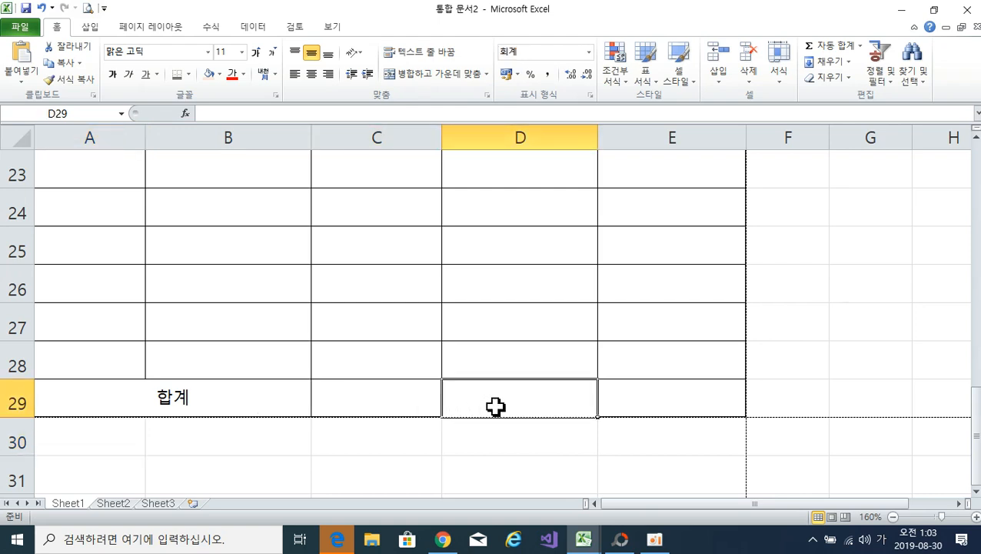
pyautogui.click(372, 405)
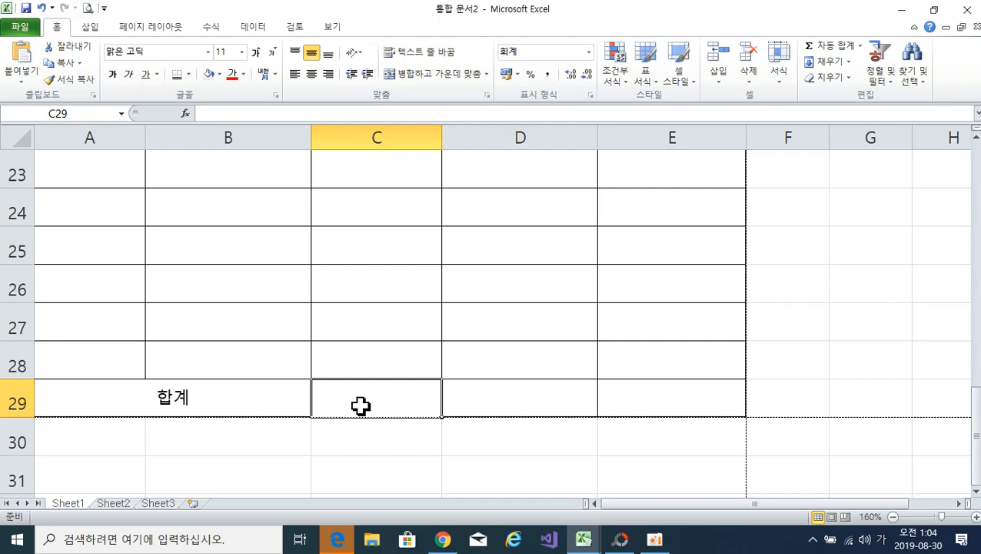
pyautogui.click(186, 114)
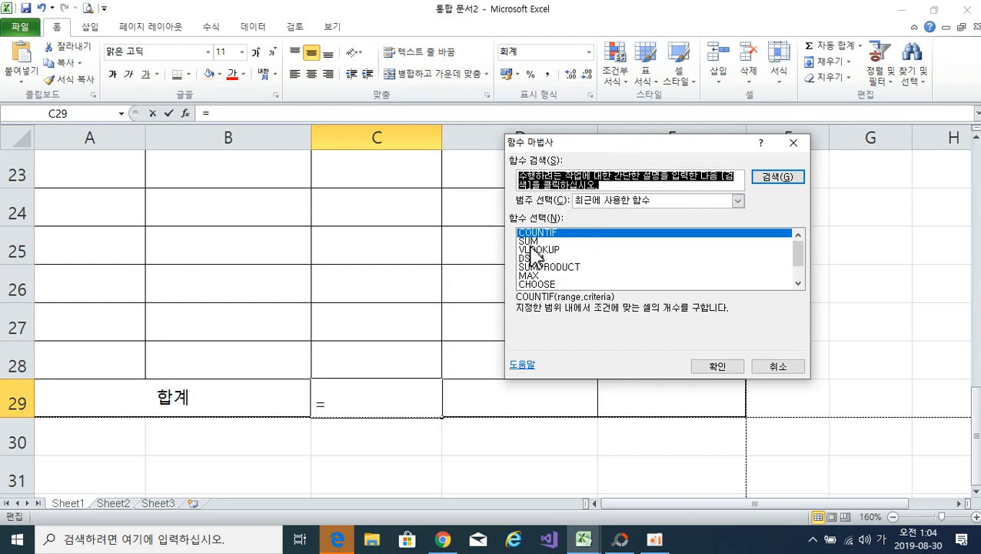
pyautogui.click(531, 241)
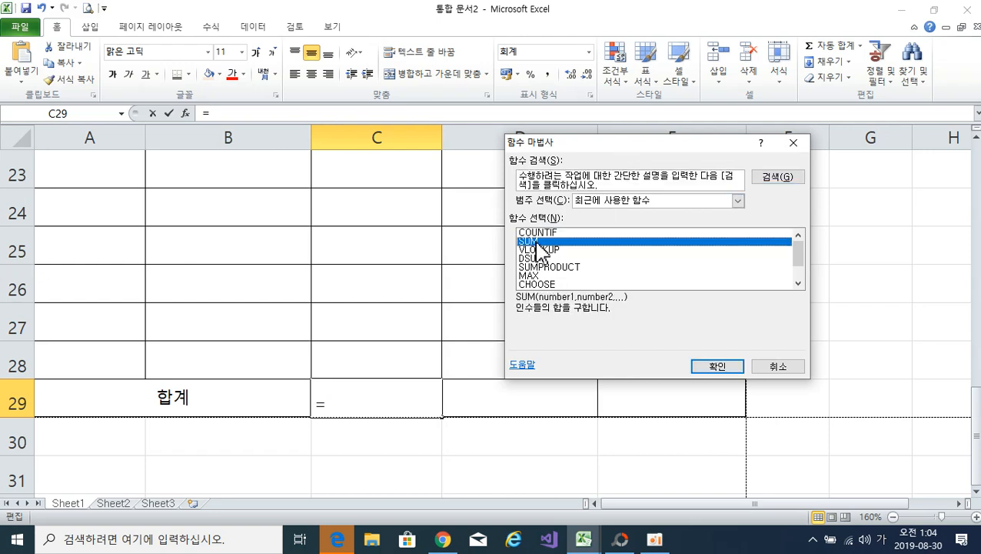
pyautogui.click(713, 367)
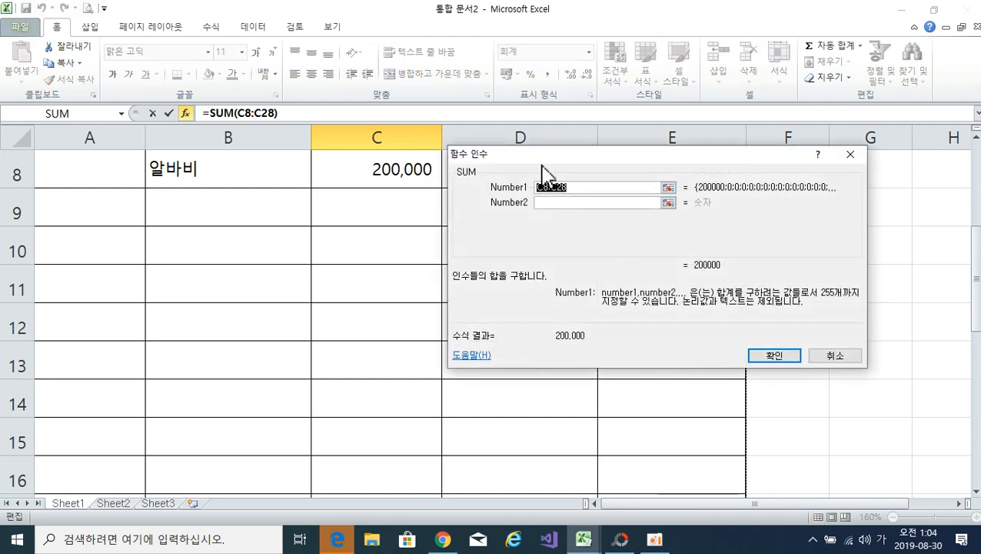
pyautogui.scroll(2, 361, 326)
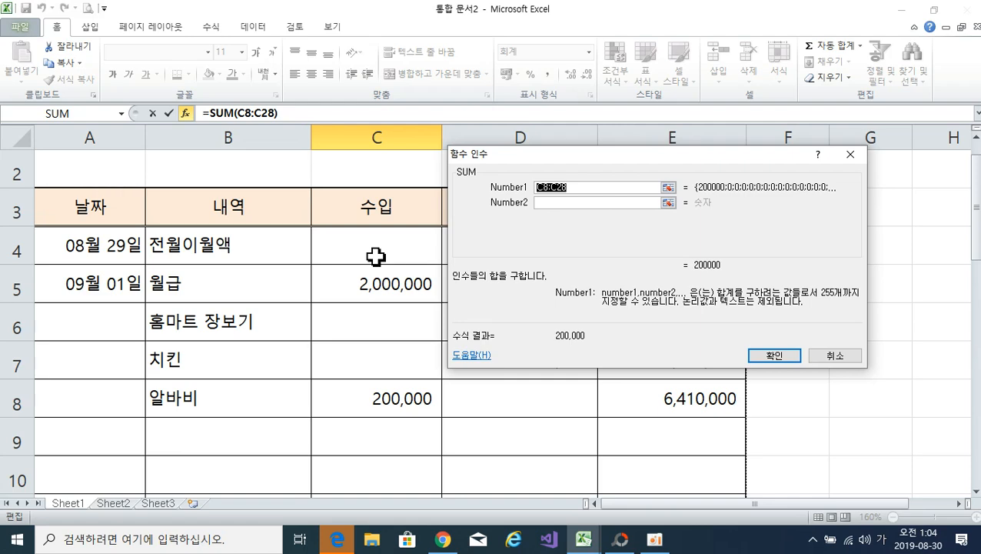
pyautogui.moveTo(377, 257); pyautogui.dragTo(364, 406)
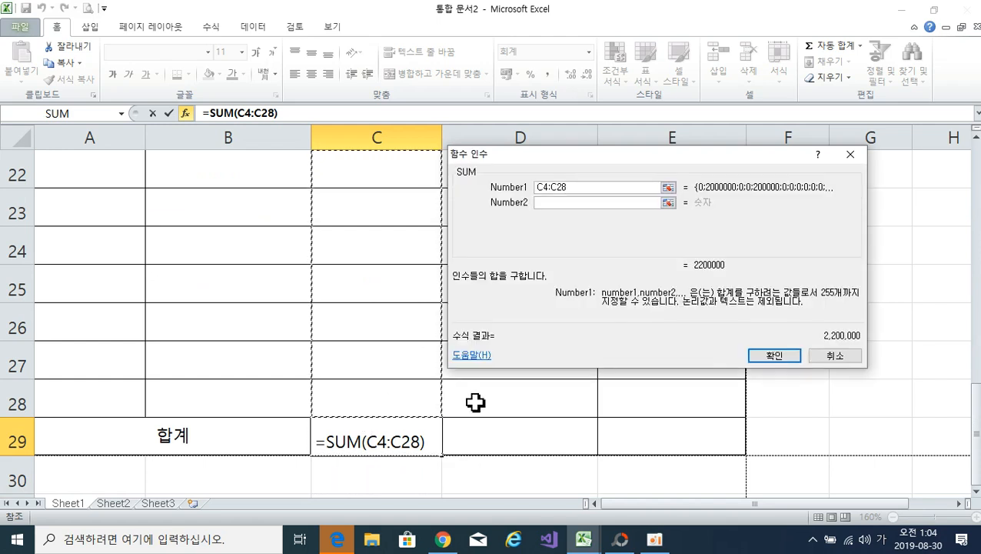
pyautogui.click(773, 357)
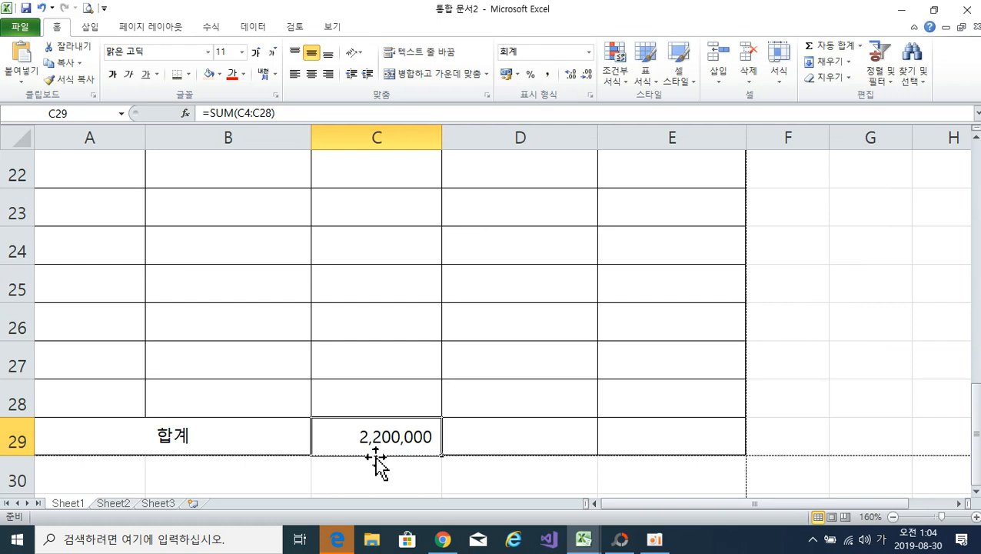
# Fill the SUM formula from C29 across to D29 and compare the formulas of the two totals.
pyautogui.click(540, 443)
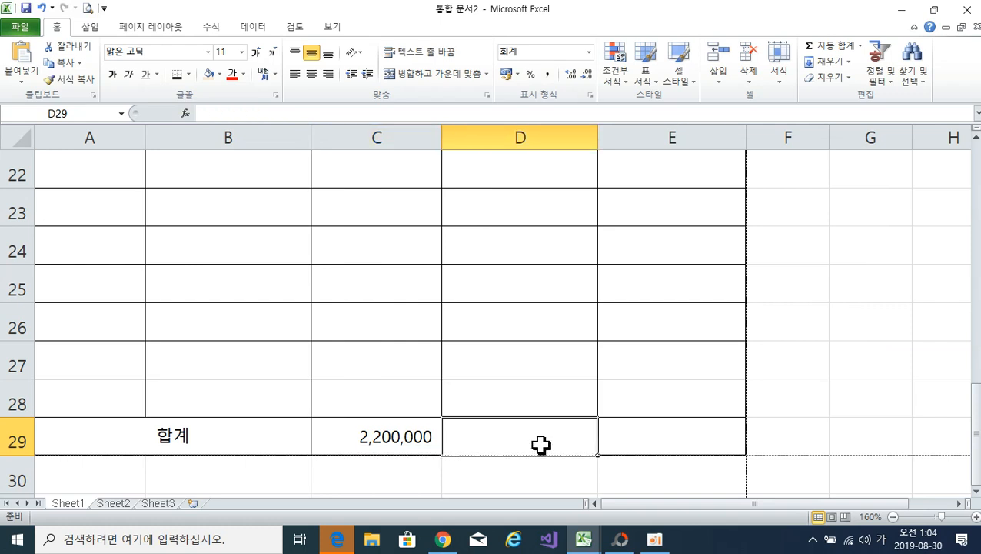
pyautogui.click(415, 437)
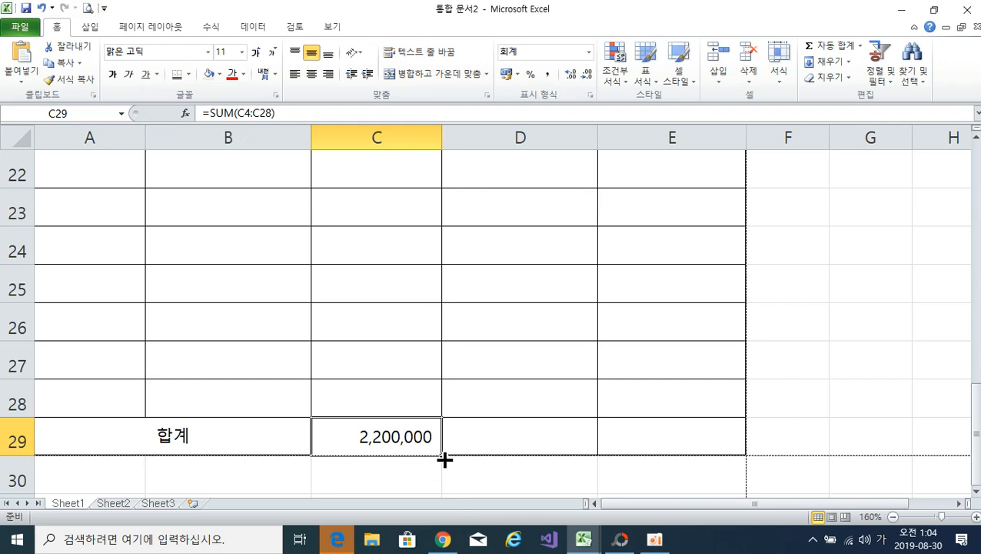
pyautogui.moveTo(444, 459); pyautogui.dragTo(567, 460)
pyautogui.click(550, 436)
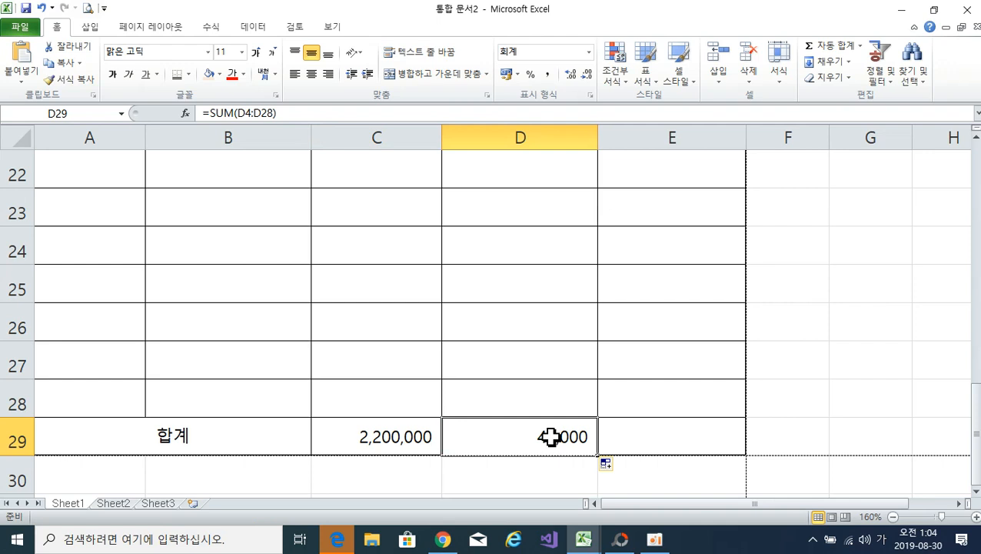
pyautogui.click(394, 437)
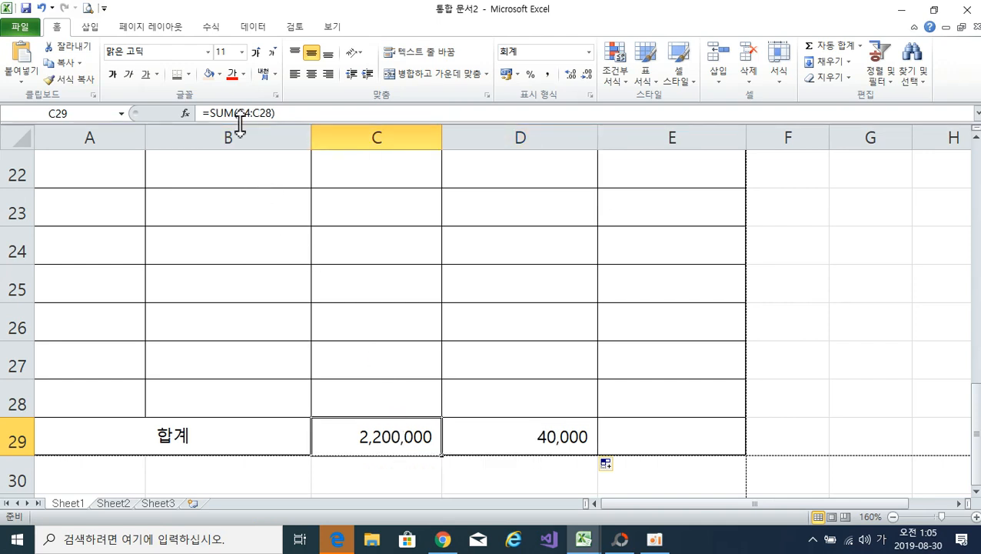
pyautogui.click(530, 437)
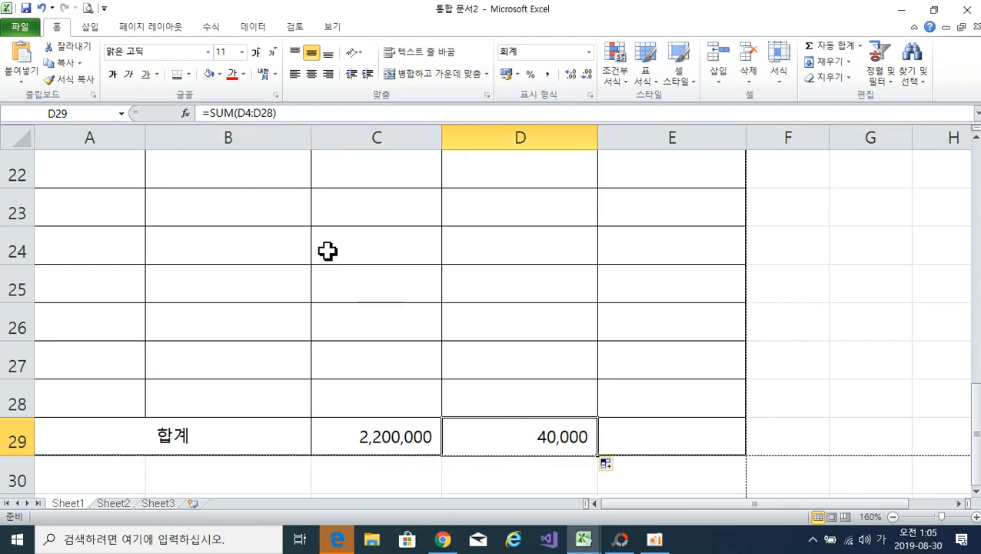
# Preview the ledger for printing and center it horizontally on the page in the page setup margins.
pyautogui.scroll(7, 512, 421)
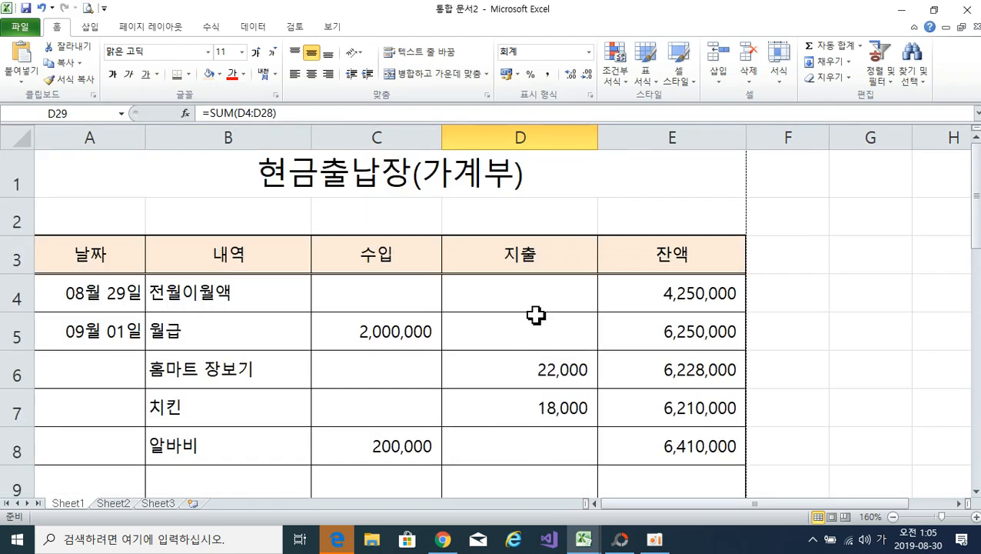
pyautogui.scroll(-7, 542, 369)
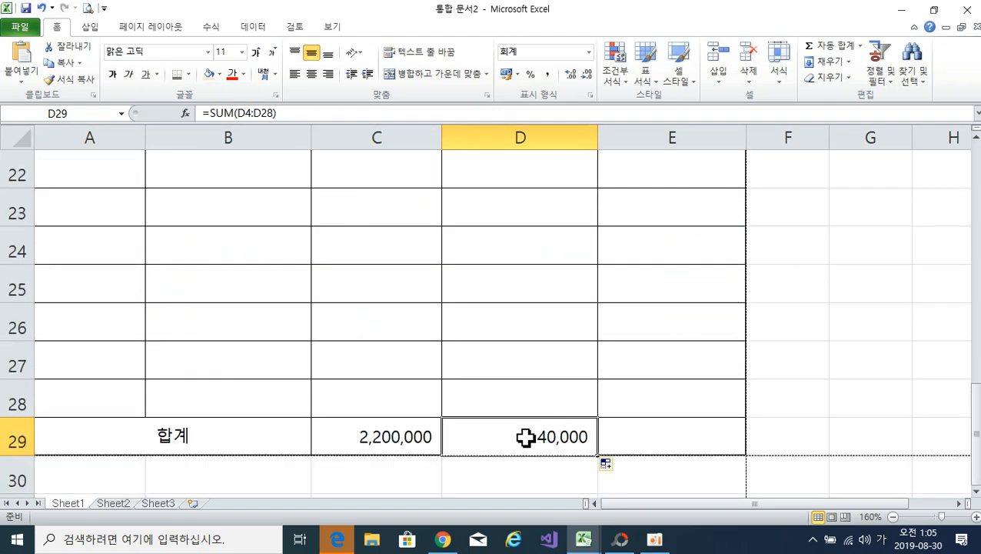
pyautogui.scroll(7, 466, 433)
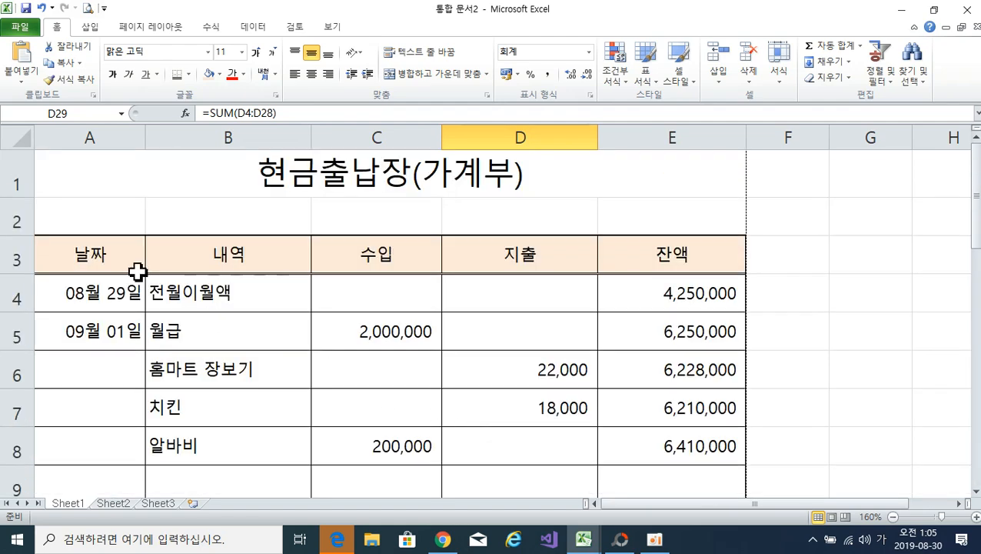
pyautogui.click(88, 9)
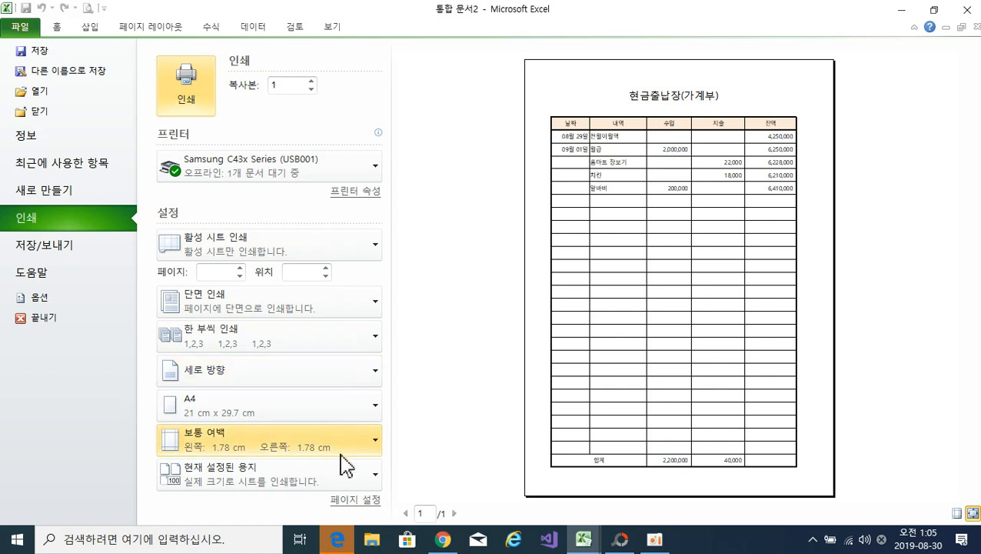
pyautogui.click(355, 501)
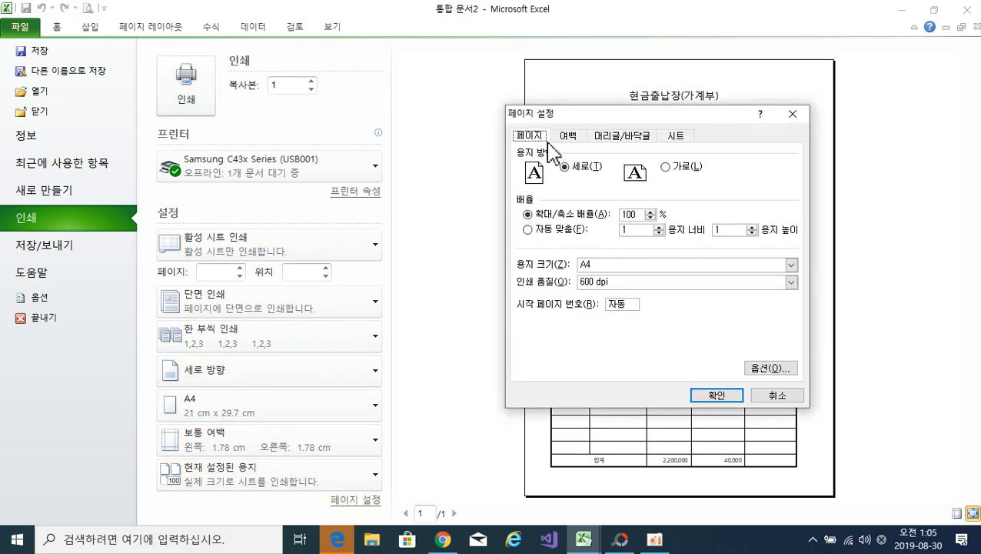
pyautogui.click(575, 148)
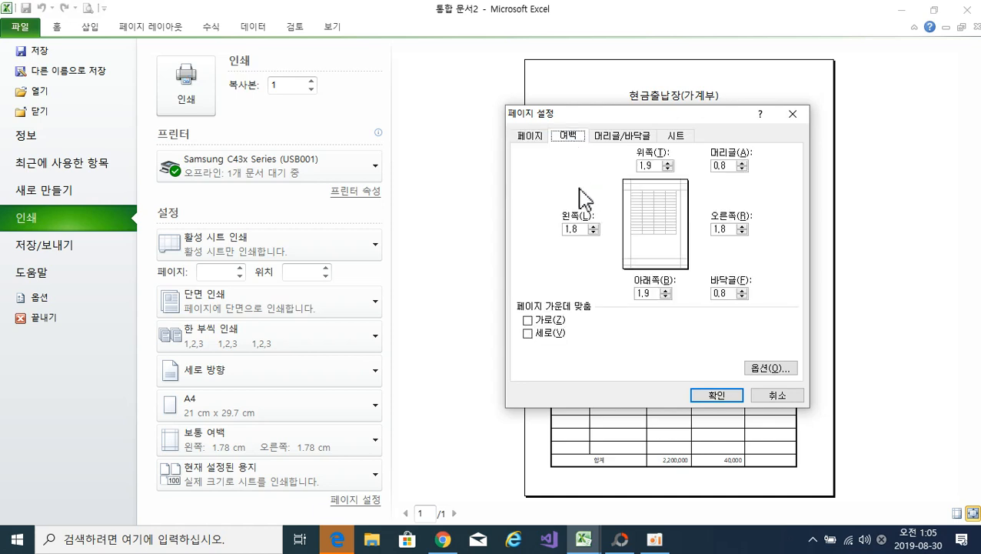
pyautogui.click(529, 321)
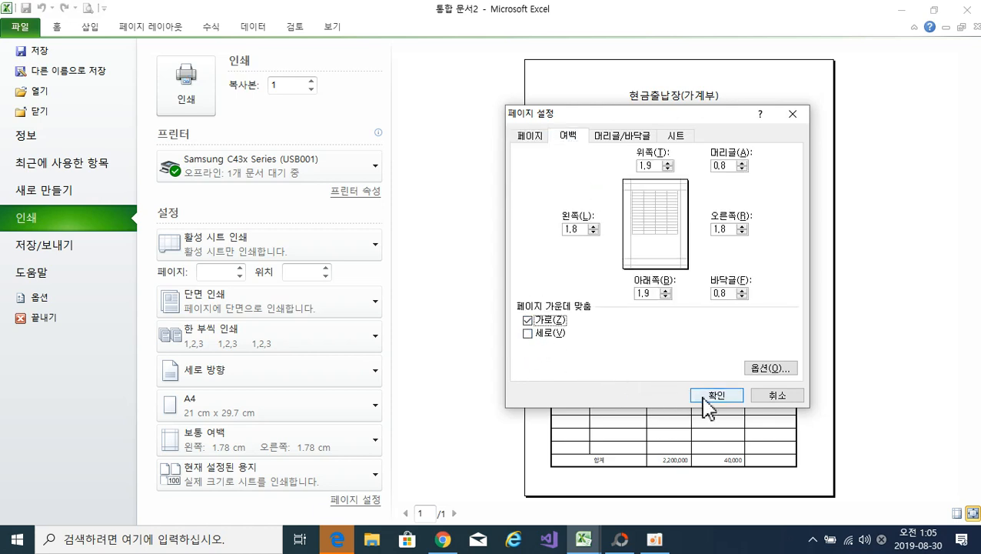
pyautogui.click(711, 395)
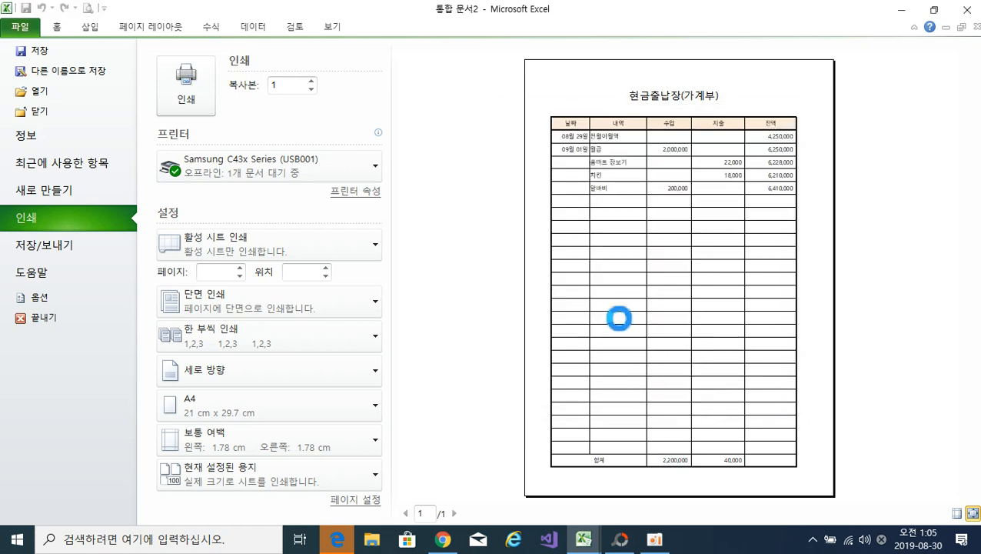